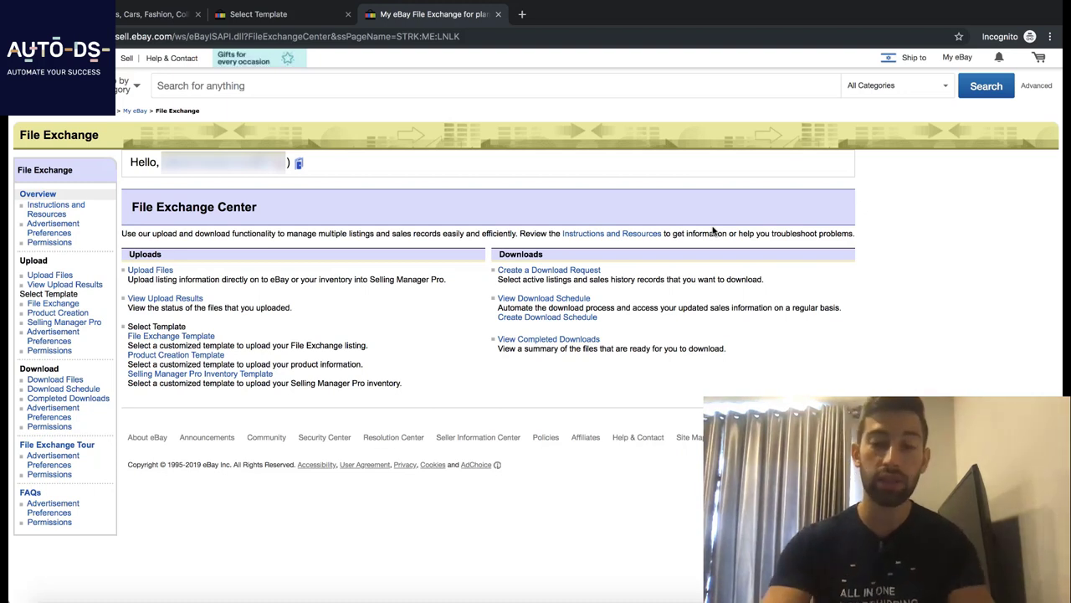
# Step: Search the web for "ebay file exchange"
pyautogui.press('super+l')
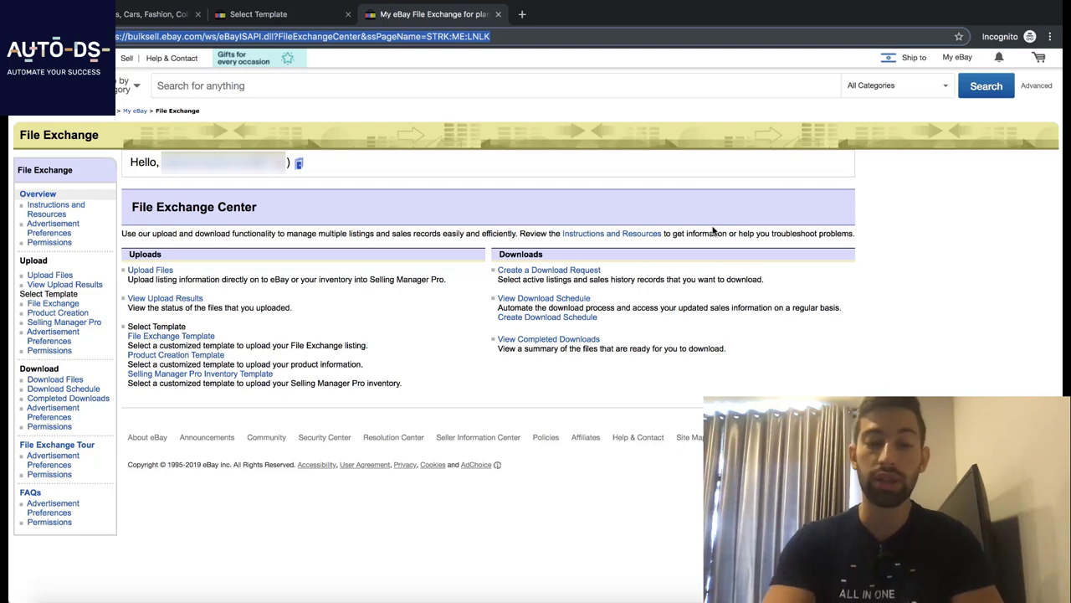
pyautogui.write('ק')
pyautogui.press('BackSpace')
pyautogui.write('ebay file exchange')
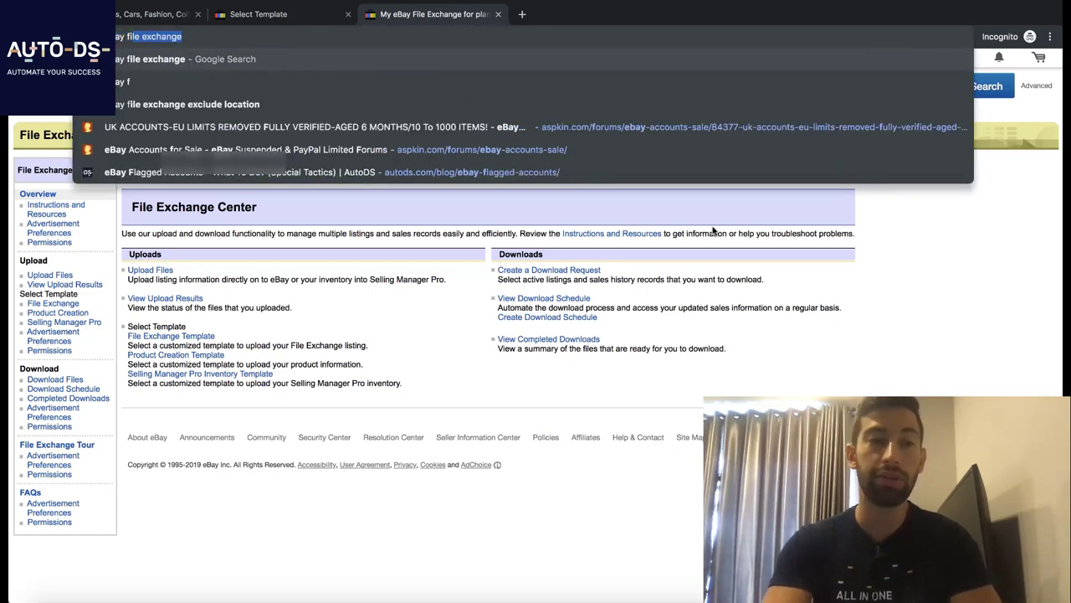
pyautogui.press('Return')
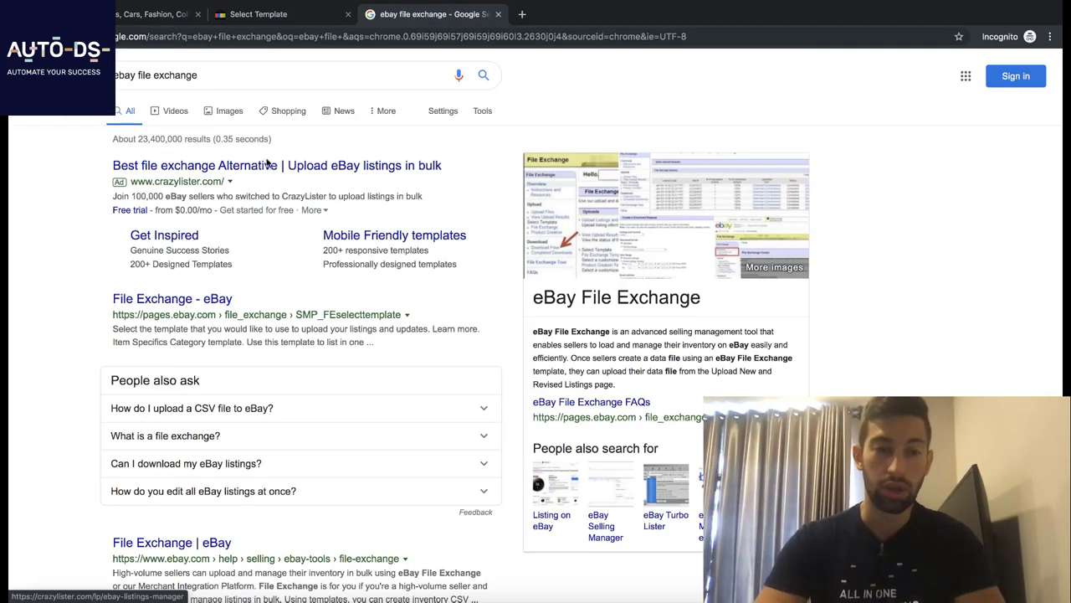
# Step: Open the "File Exchange - eBay" search result and go to the File Exchange overview page
pyautogui.moveTo(256, 299); pyautogui.dragTo(109, 299)
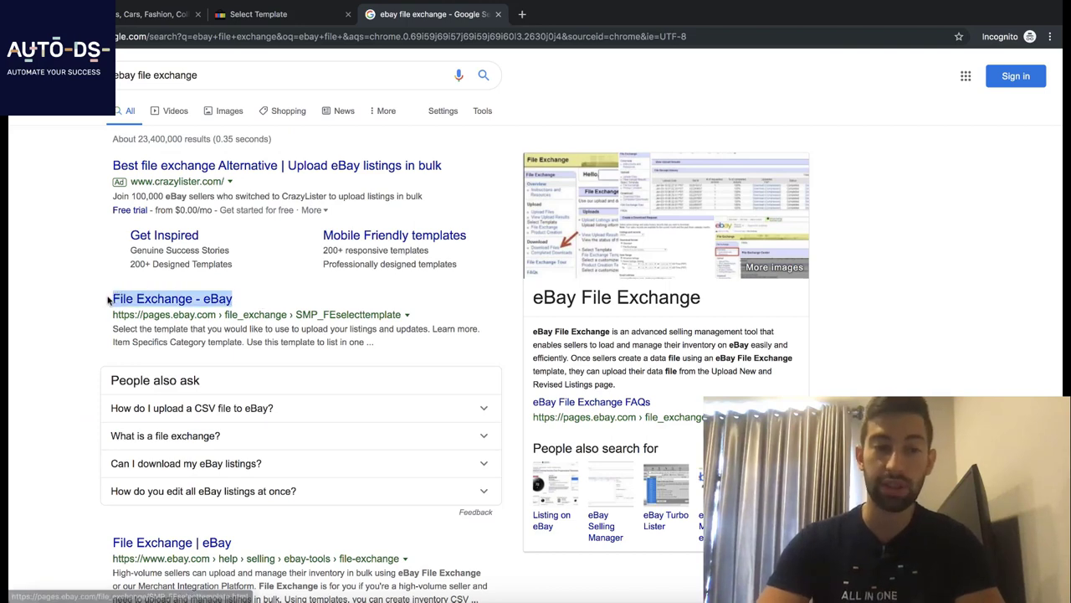
pyautogui.click(109, 299)
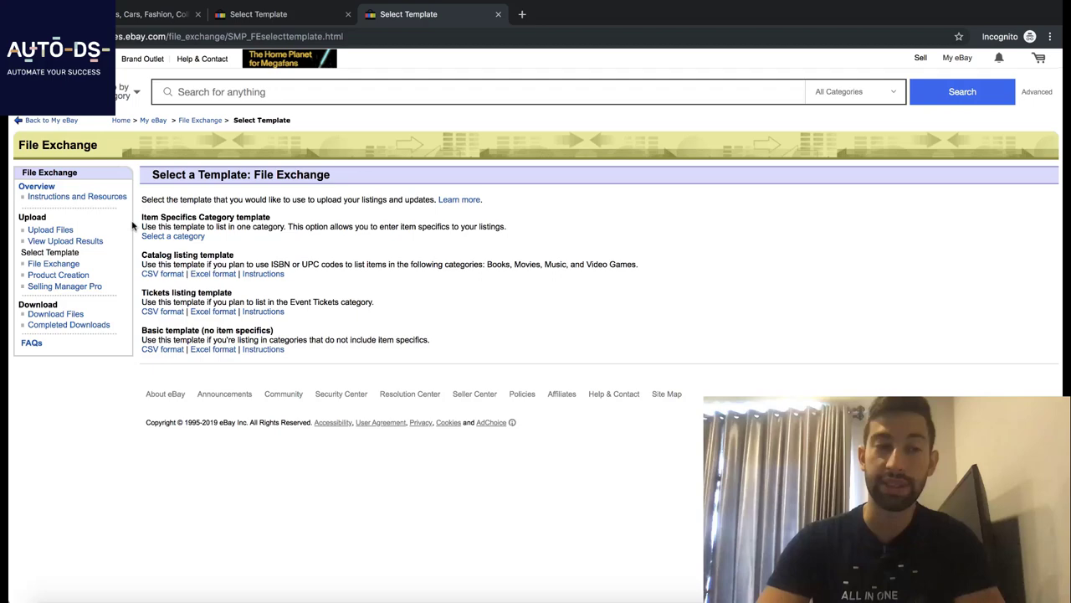
pyautogui.click(42, 186)
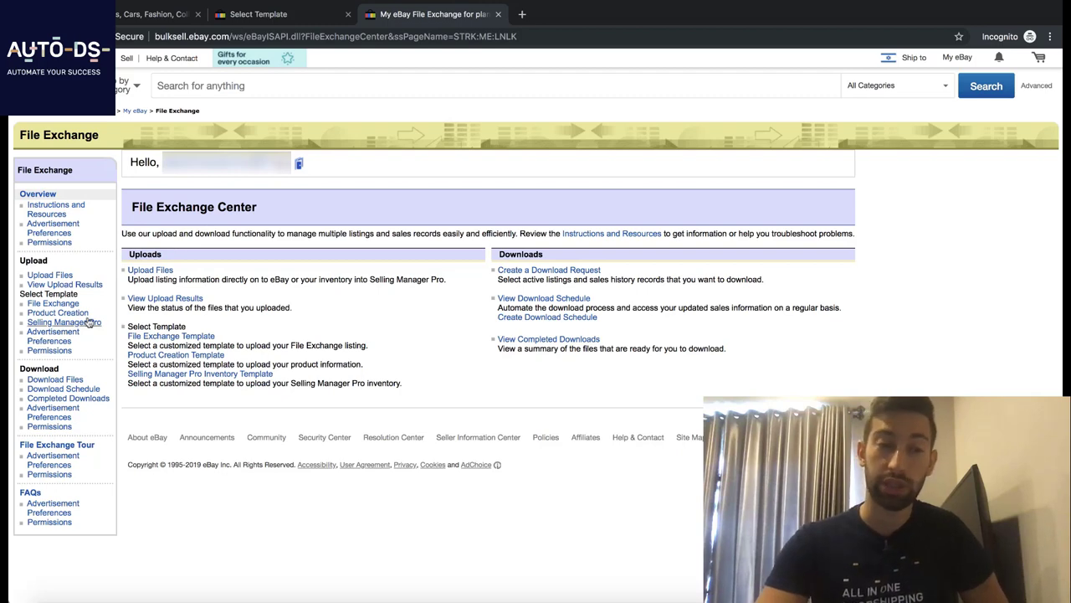
# Step: View the file upload page, and list the upload results for the last 90 days
pyautogui.click(50, 275)
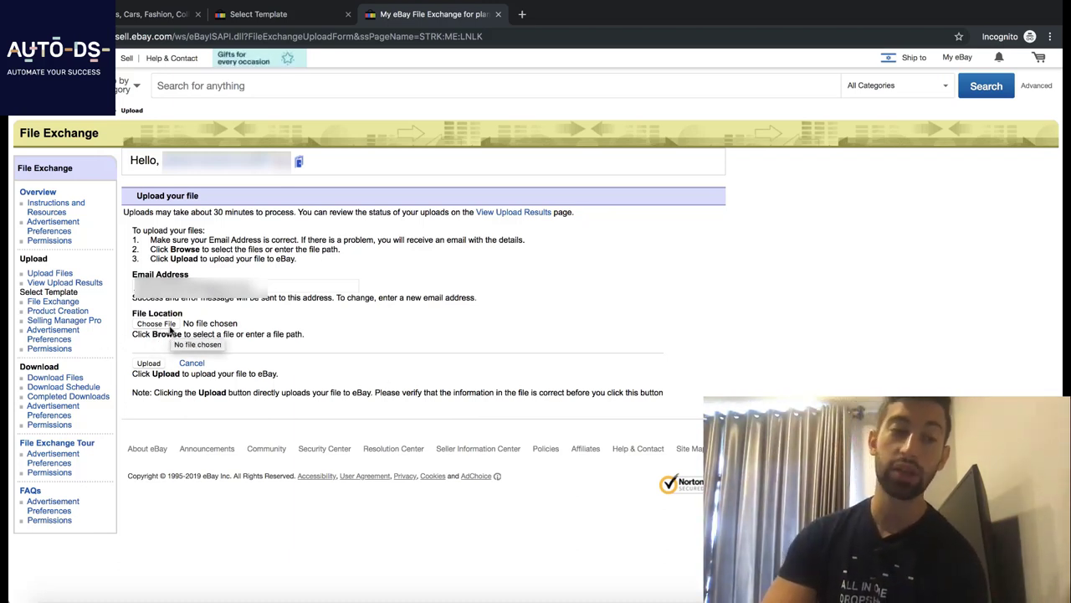
pyautogui.click(46, 284)
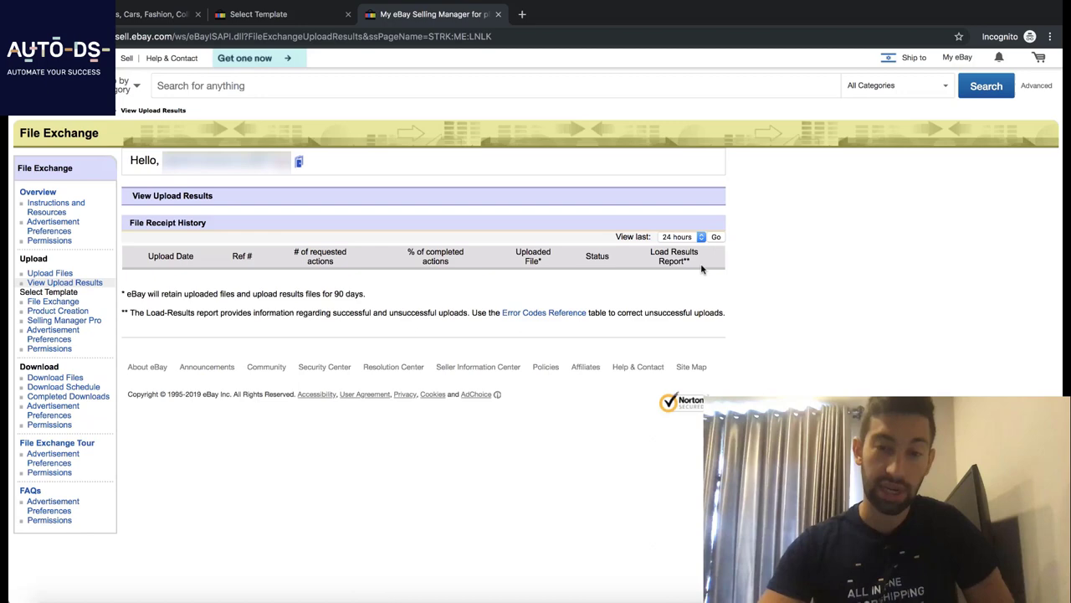
pyautogui.click(682, 236)
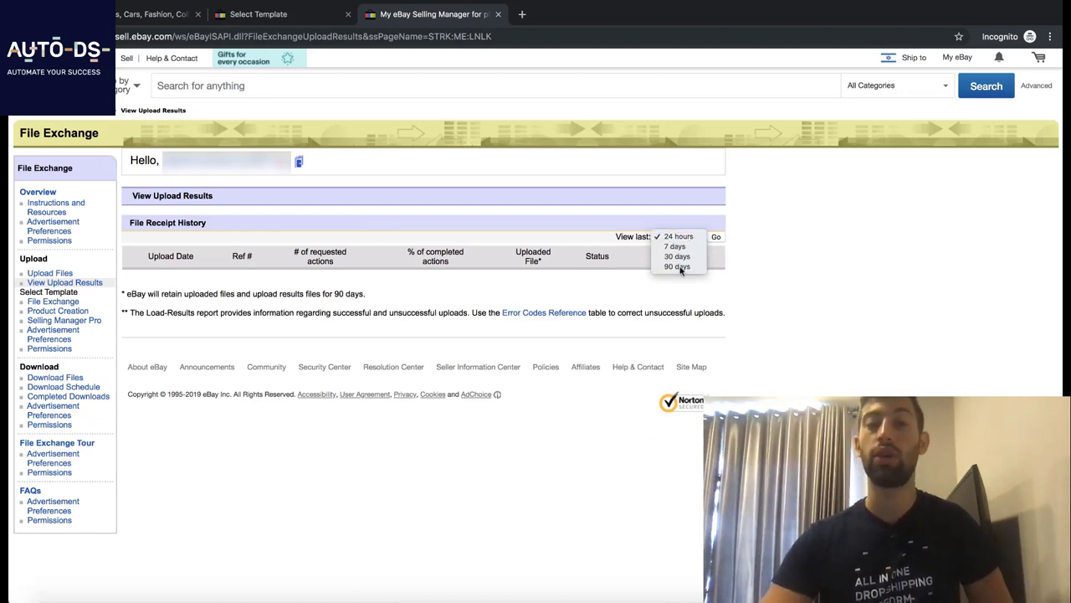
pyautogui.click(691, 266)
pyautogui.click(709, 239)
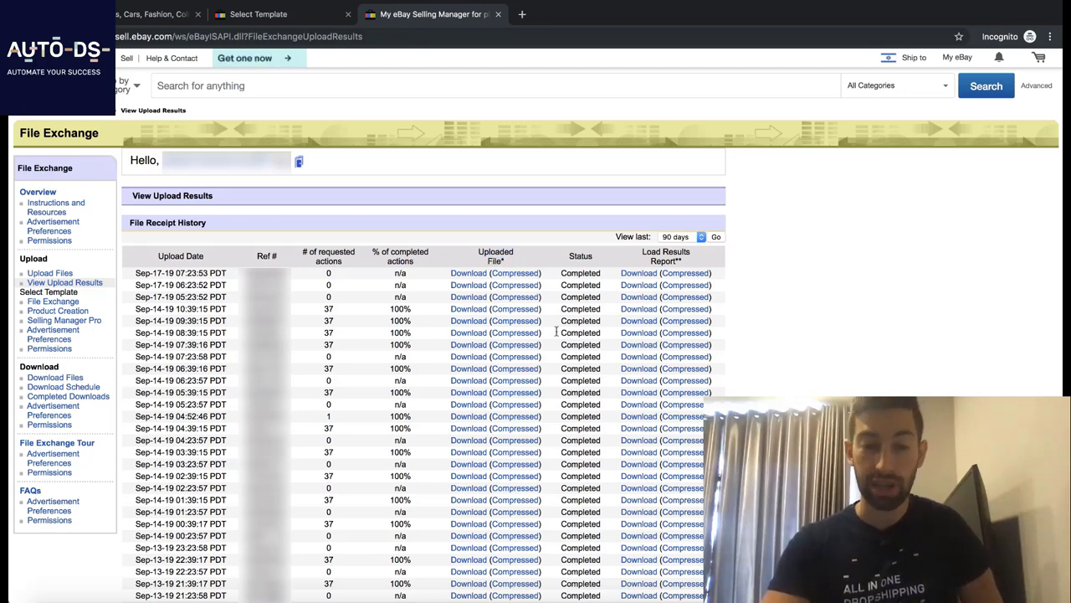
# Step: Download the uploaded file of the Sep-14-19 10:39:15 entry and open it in Numbers
pyautogui.click(467, 309)
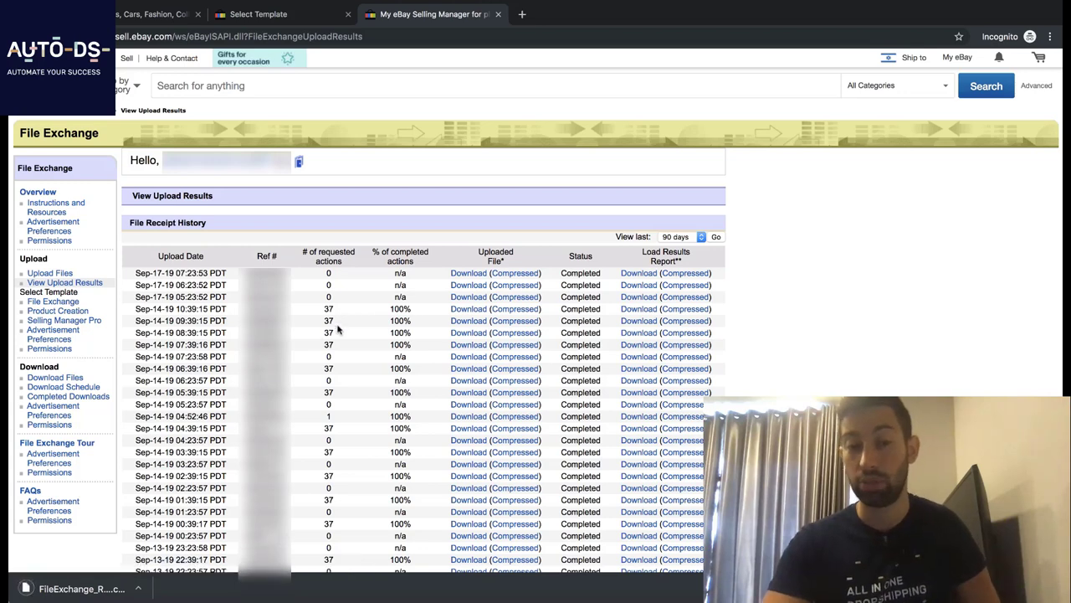
pyautogui.click(88, 589)
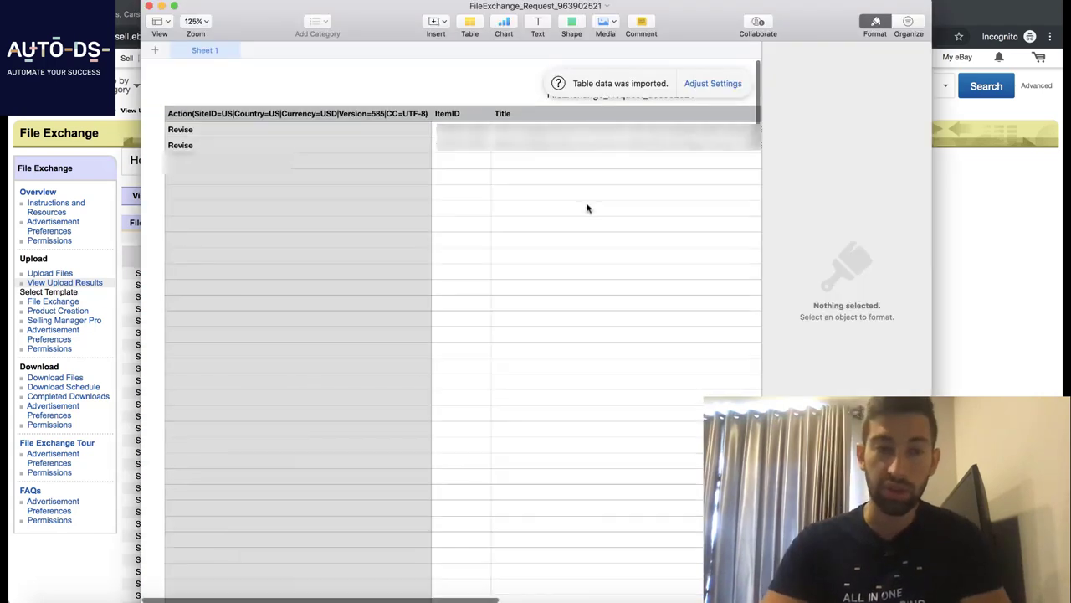
# Step: Examine the action, title and StartPrice columns of the uploaded request file
pyautogui.click(279, 130)
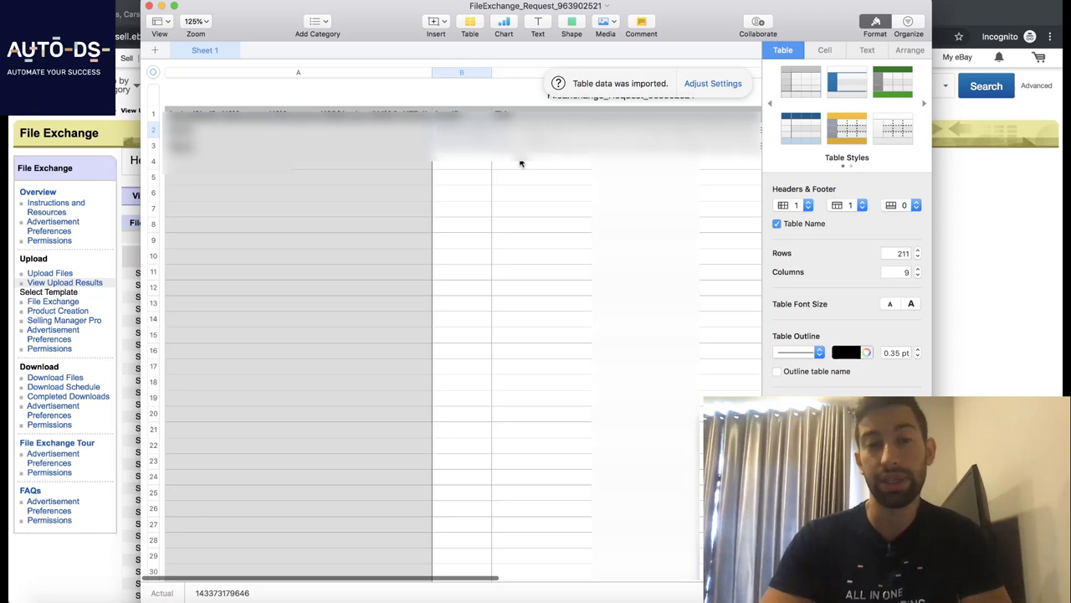
pyautogui.press('Tab')
pyautogui.press('Tab')
pyautogui.hscroll(5, 469, 251)
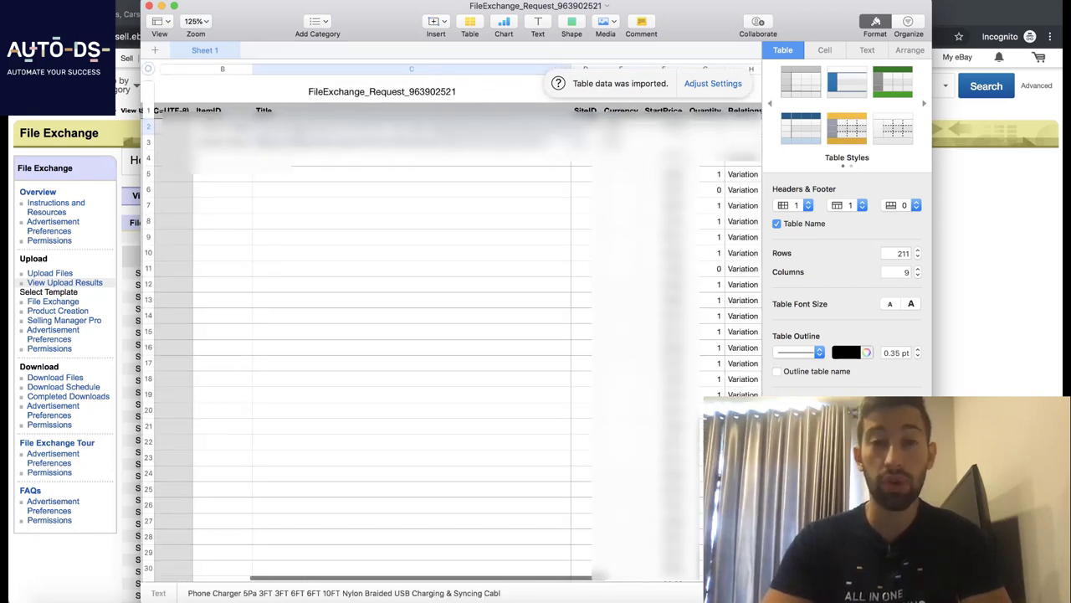
pyautogui.moveTo(536, 163); pyautogui.dragTo(500, 449)
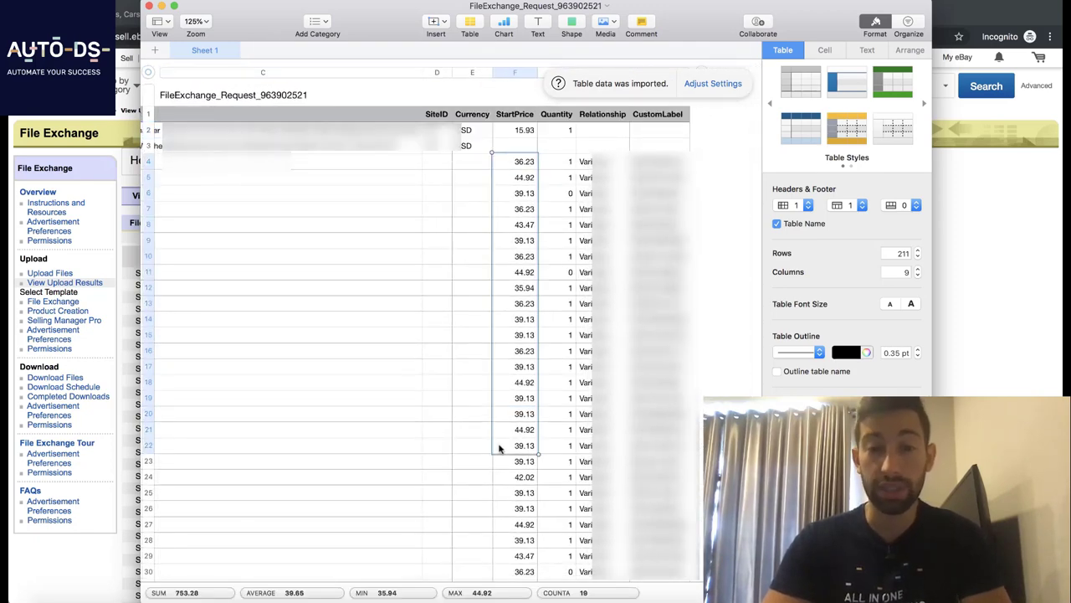
pyautogui.click(523, 129)
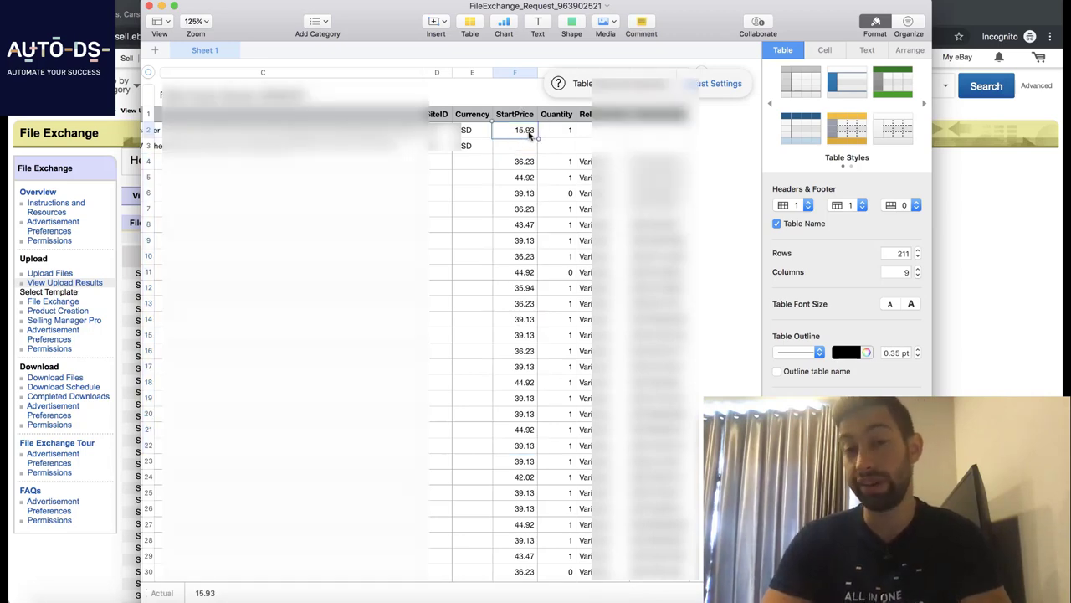
# Step: Examine the Quantity and ItemID columns of the request file, and return to the upload results in the browser
pyautogui.click(565, 121)
pyautogui.scroll(-10, 571, 149)
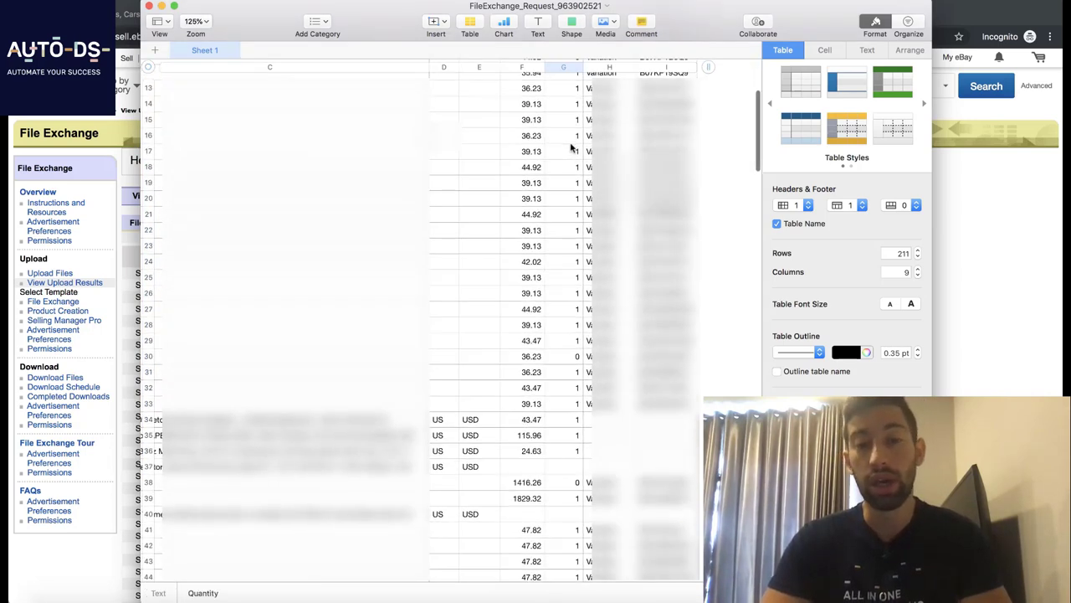
pyautogui.scroll(10, 570, 144)
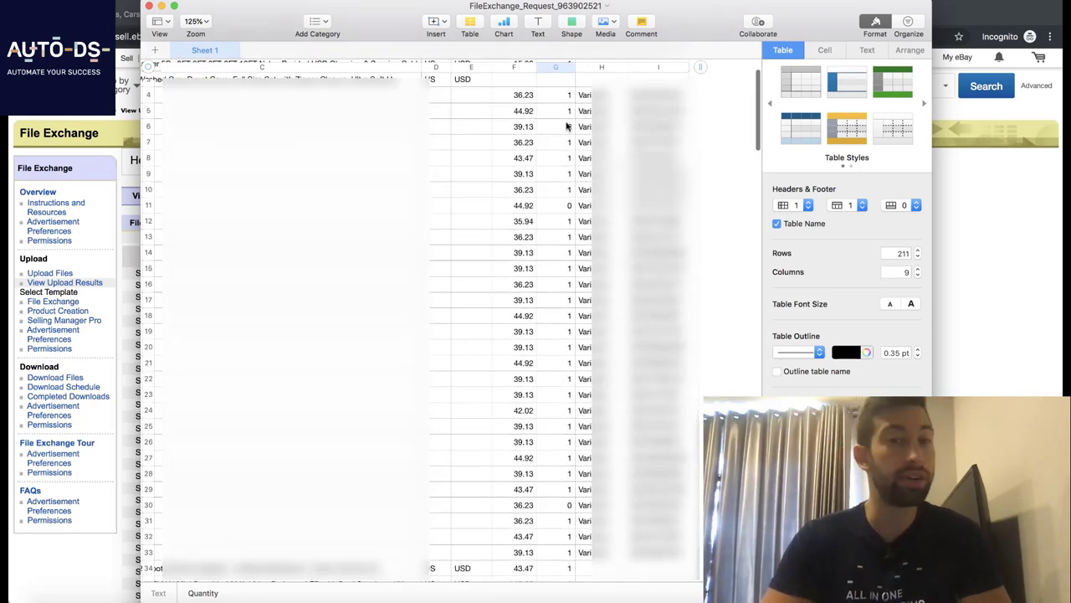
pyautogui.moveTo(562, 84); pyautogui.dragTo(557, 262)
pyautogui.click(559, 265)
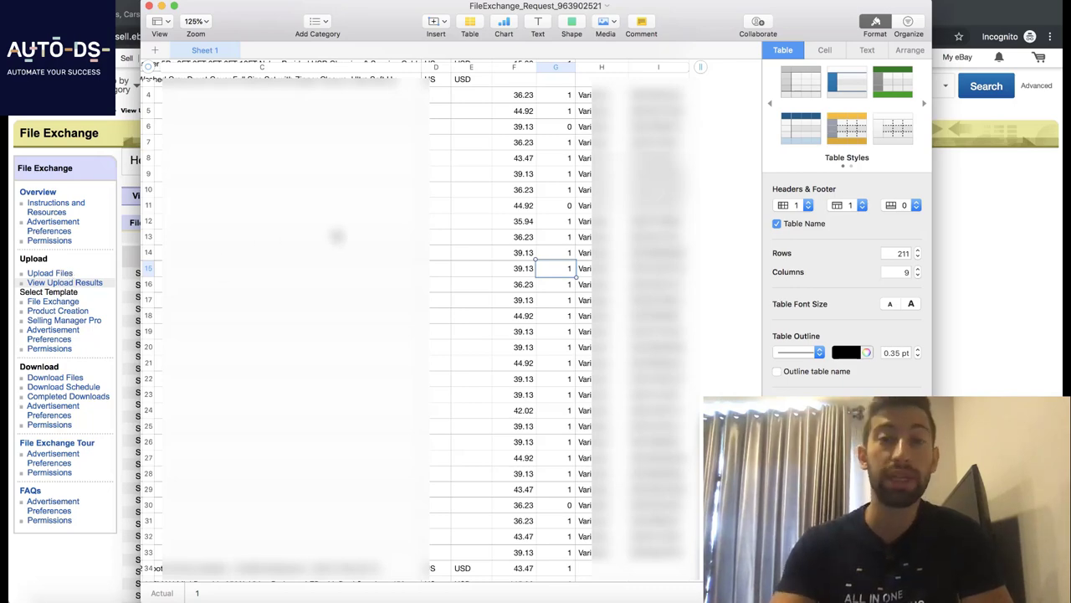
pyautogui.hscroll(-10, 336, 233)
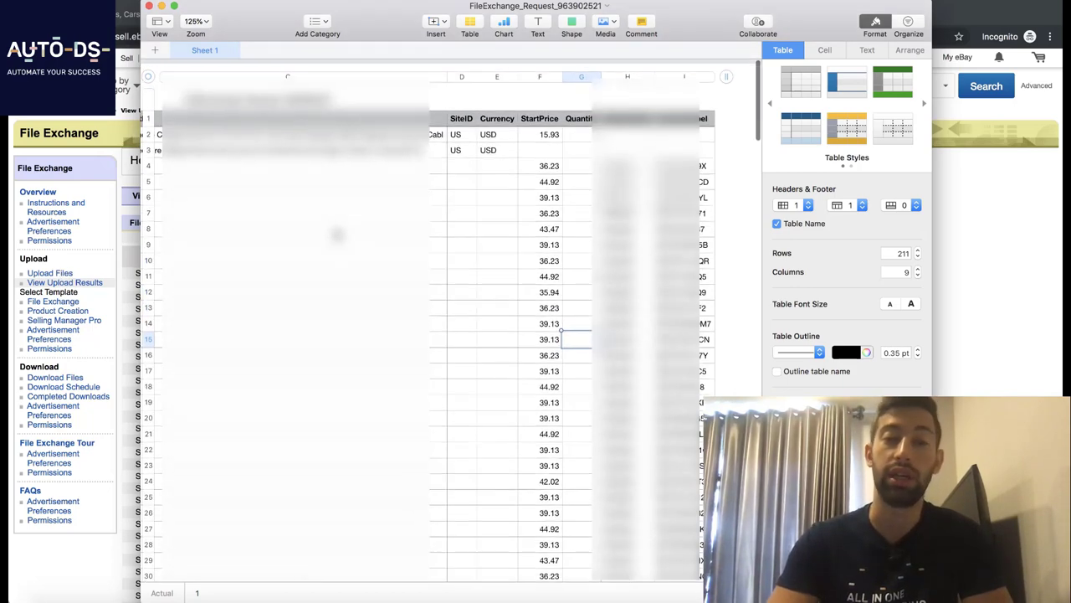
pyautogui.click(462, 151)
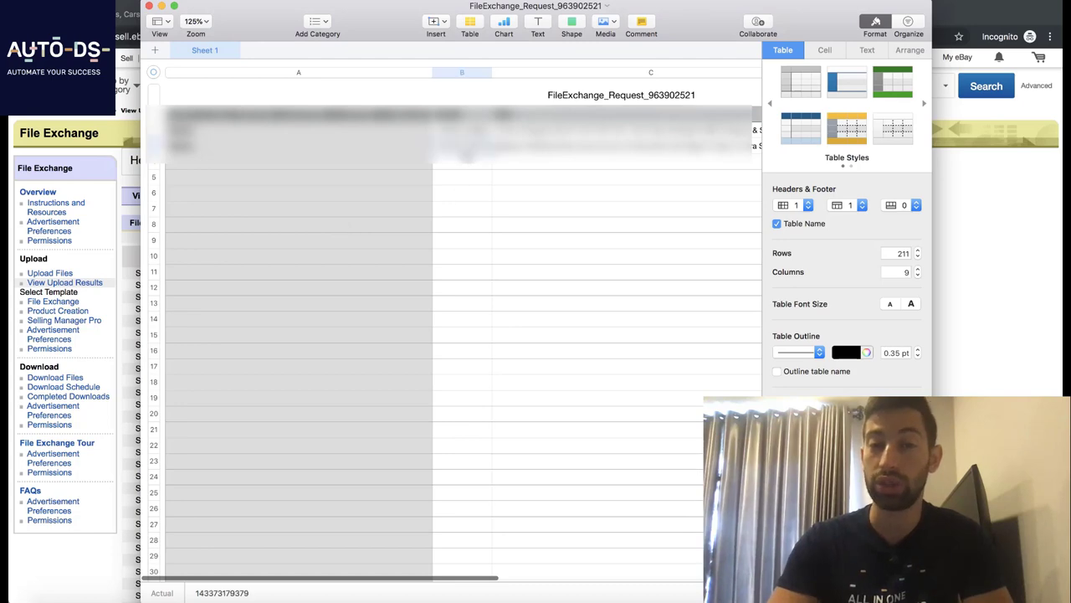
pyautogui.hscroll(6, 564, 239)
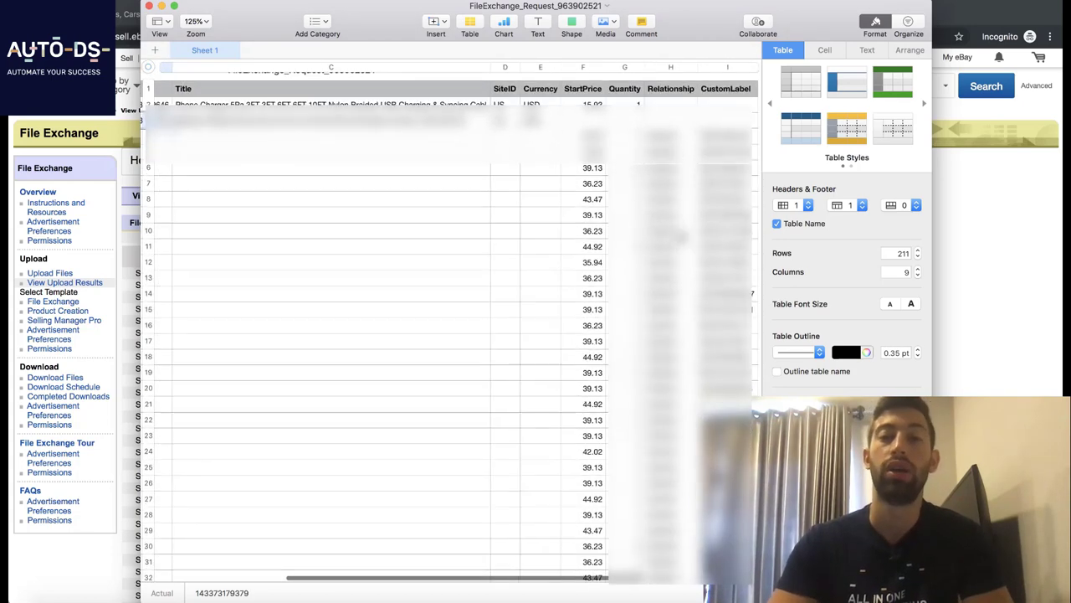
pyautogui.click(989, 191)
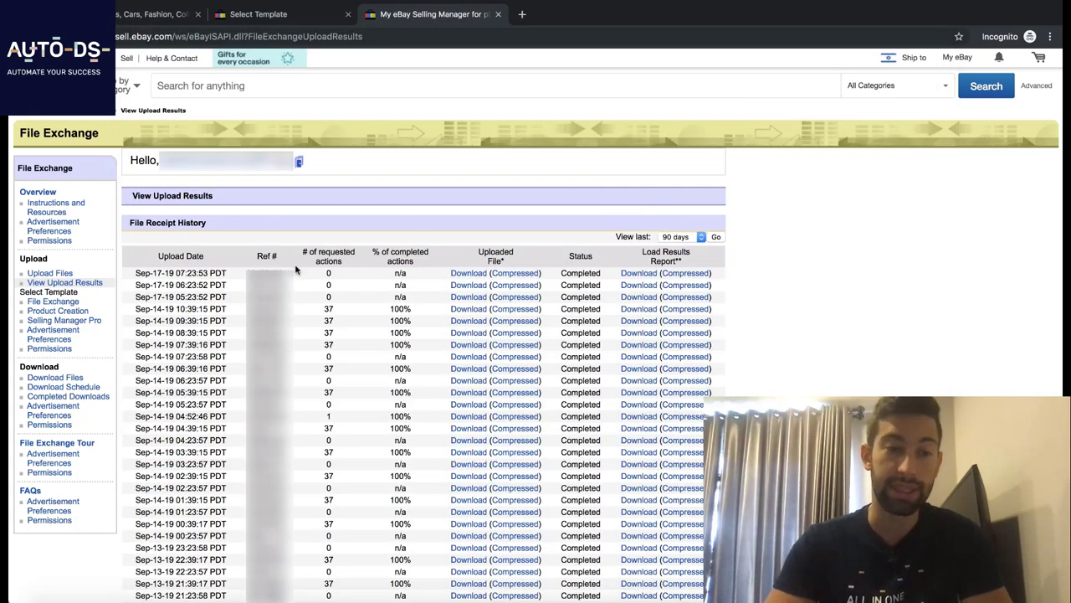
# Step: Download the load results report of the Sep-14-19 10:39:15 upload and open it in Numbers
pyautogui.doubleClick(651, 260)
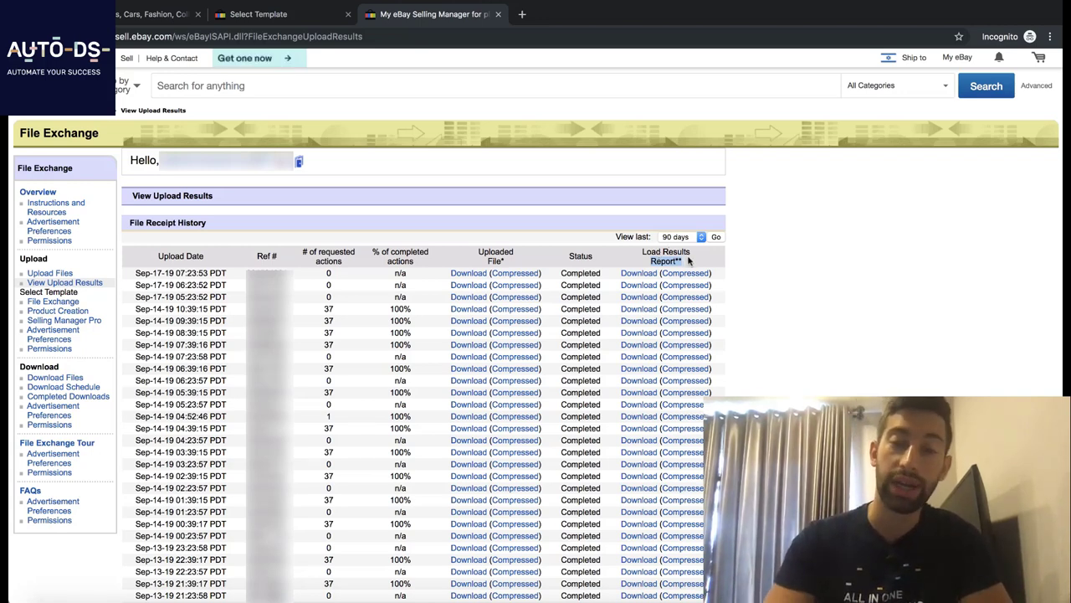
pyautogui.moveTo(688, 265); pyautogui.dragTo(643, 251)
pyautogui.click(642, 253)
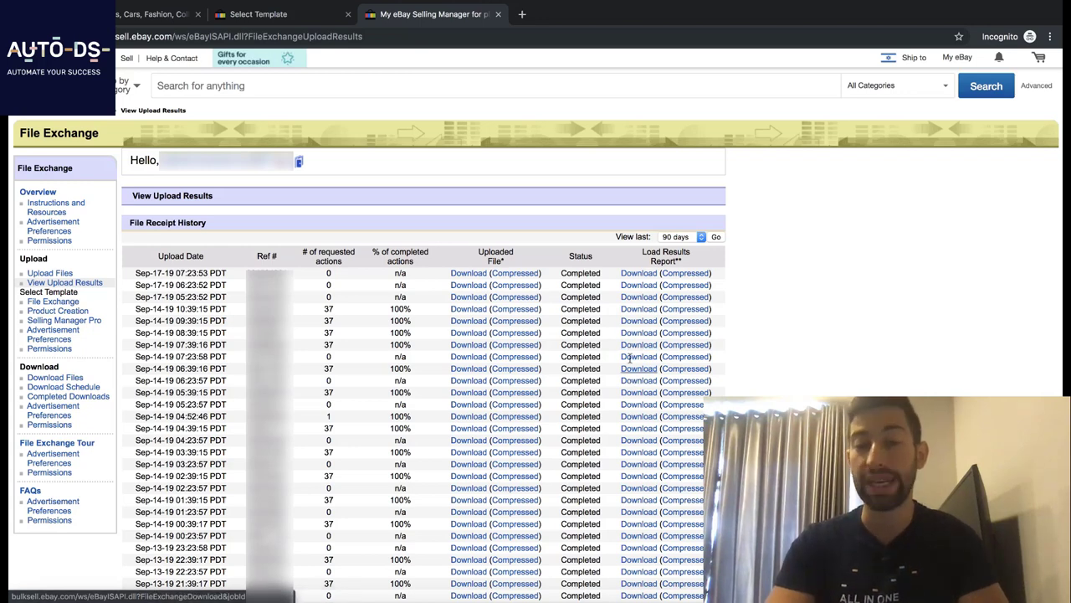
pyautogui.click(641, 298)
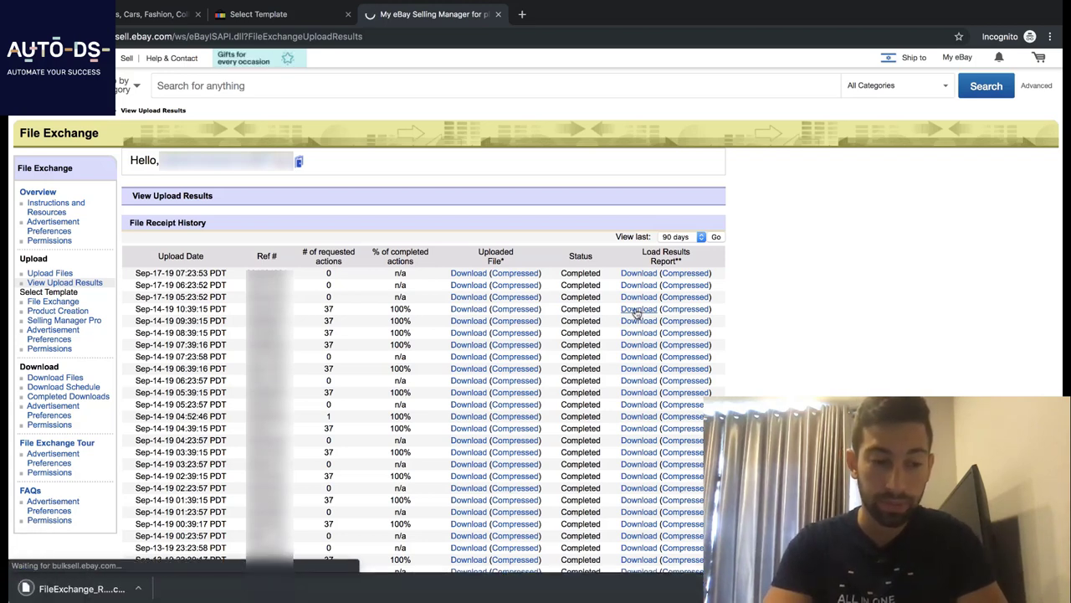
pyautogui.click(84, 588)
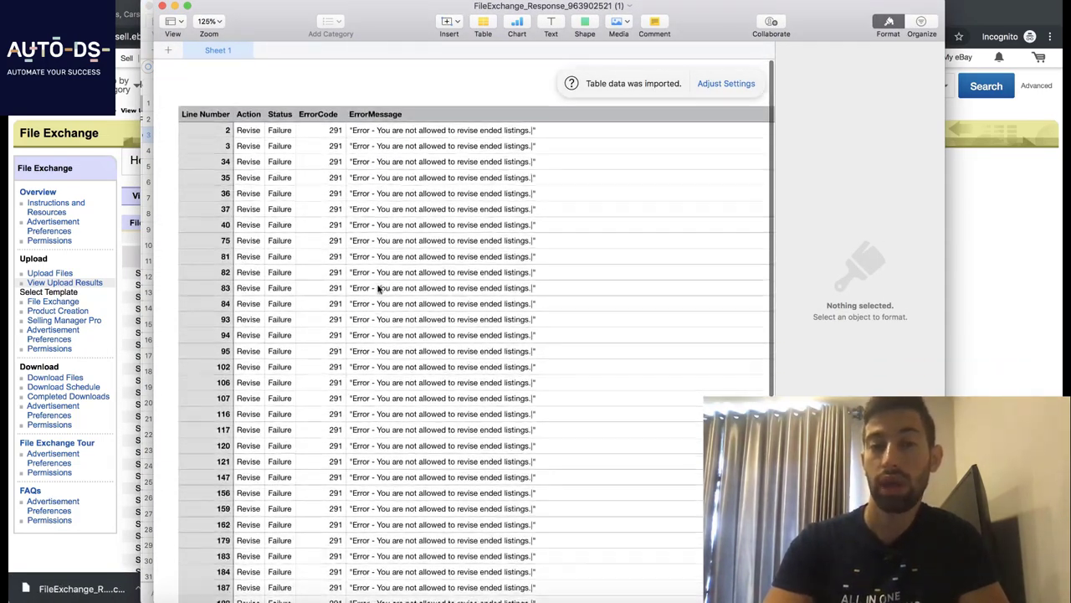
# Step: Review the Status and ErrorMessage columns of the revise actions in the response file
pyautogui.scroll(-5, 378, 288)
pyautogui.scroll(5, 378, 288)
pyautogui.scroll(-3, 377, 285)
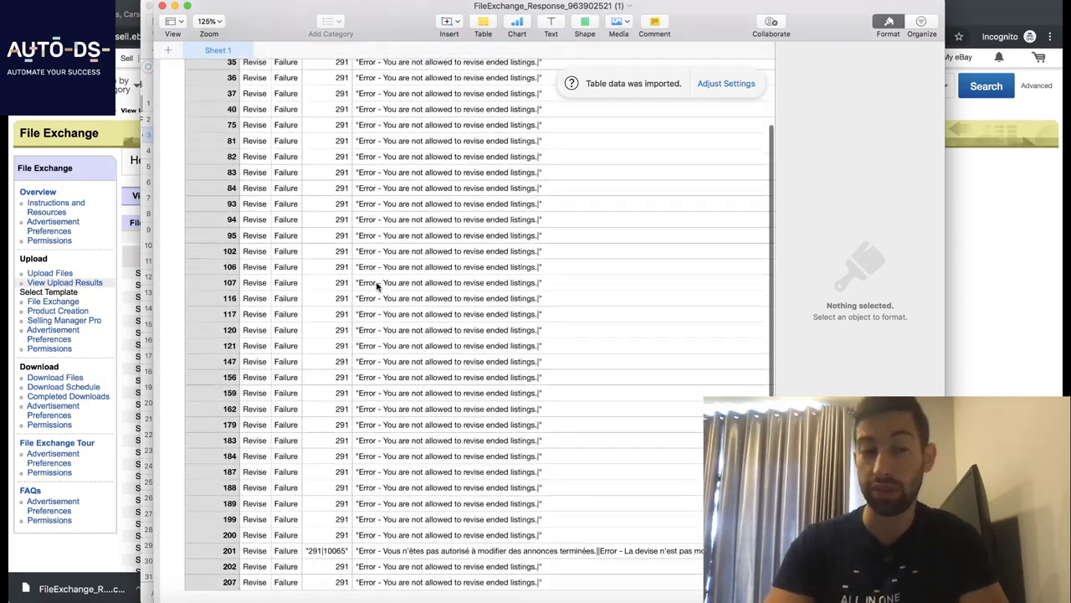
pyautogui.scroll(3, 376, 284)
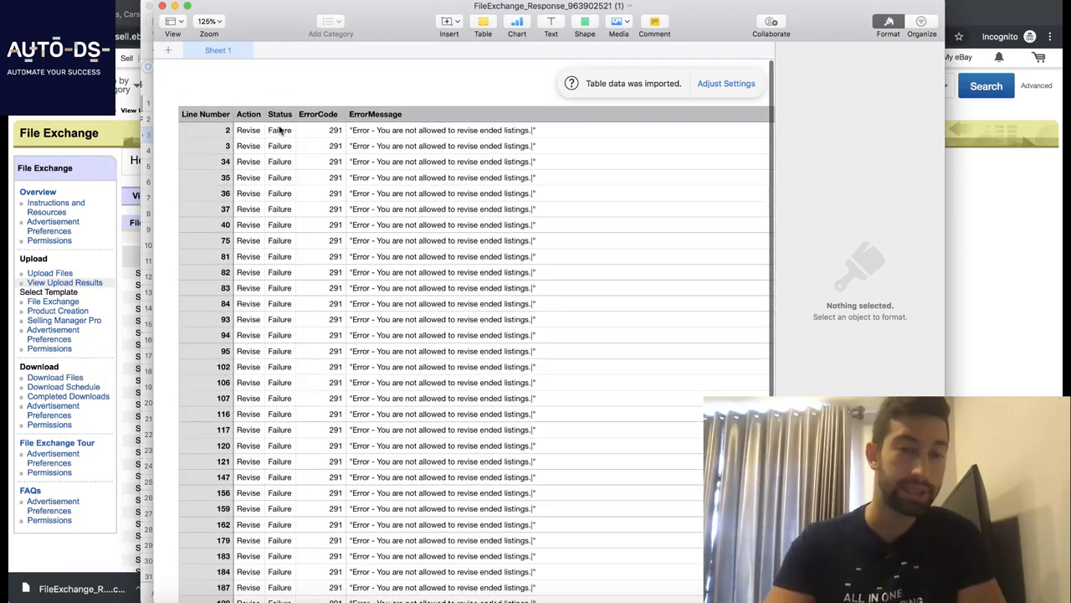
pyautogui.moveTo(281, 129); pyautogui.dragTo(274, 297)
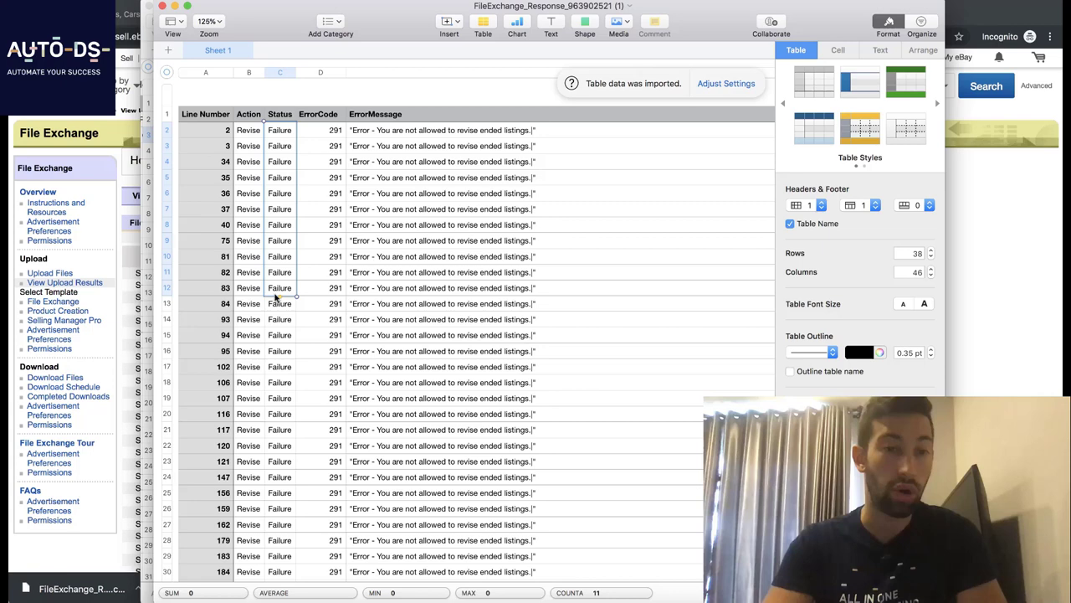
pyautogui.click(281, 178)
pyautogui.moveTo(356, 130); pyautogui.dragTo(355, 385)
# Step: Return to File Exchange in the browser and create a download request with Active as the listings and records
pyautogui.click(990, 278)
pyautogui.scroll(-2, 404, 353)
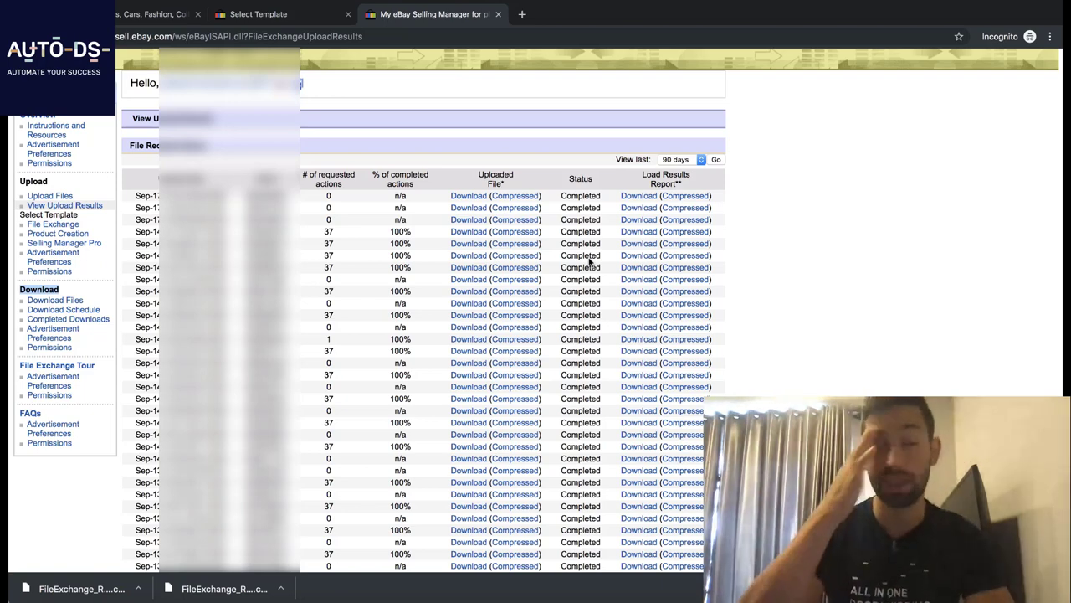
pyautogui.click(78, 303)
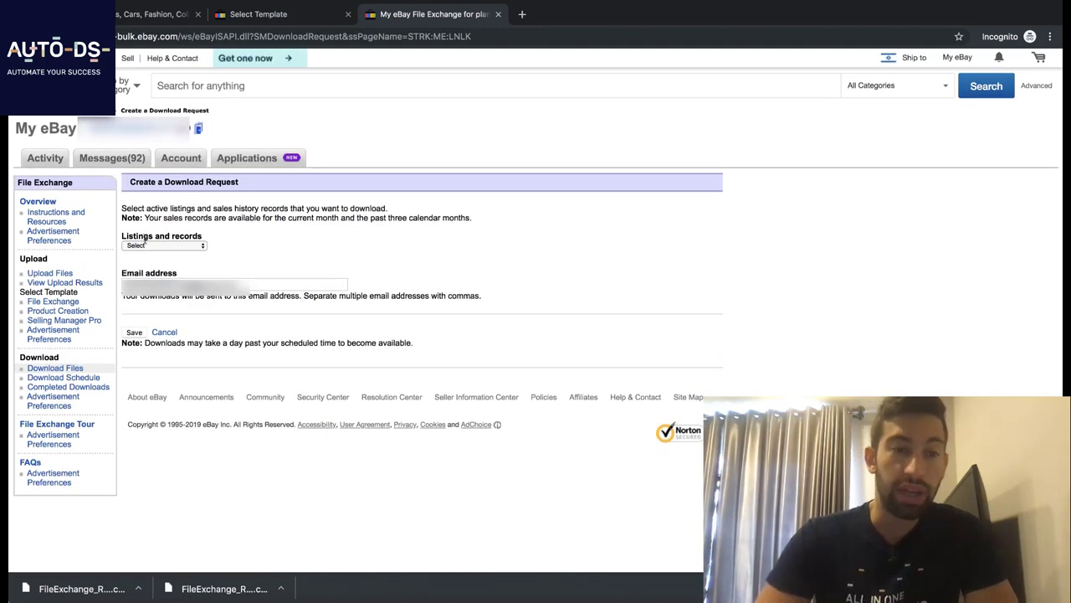
pyautogui.click(203, 245)
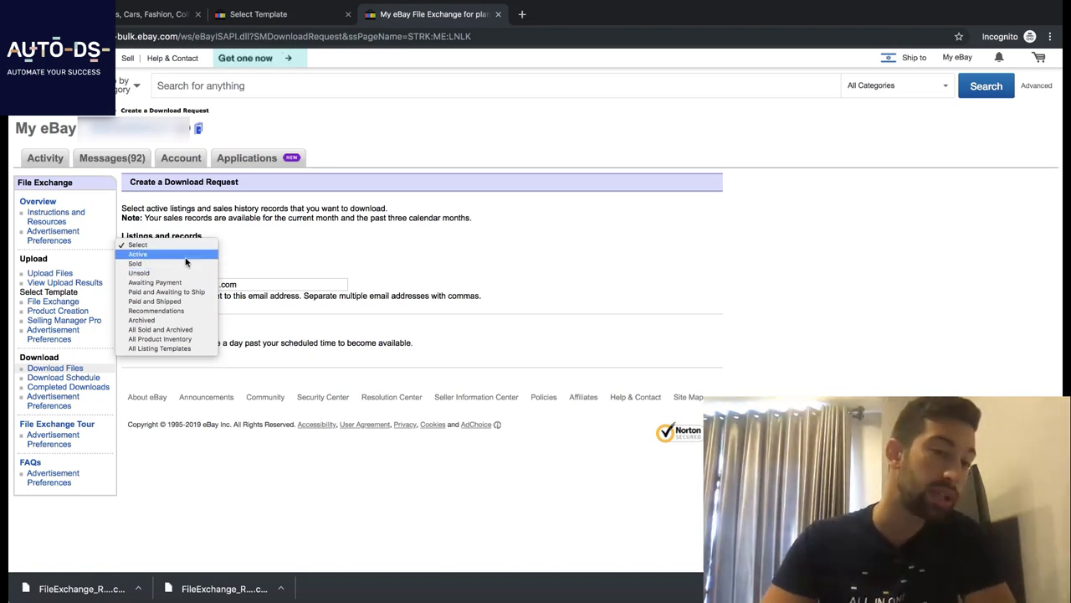
pyautogui.click(168, 255)
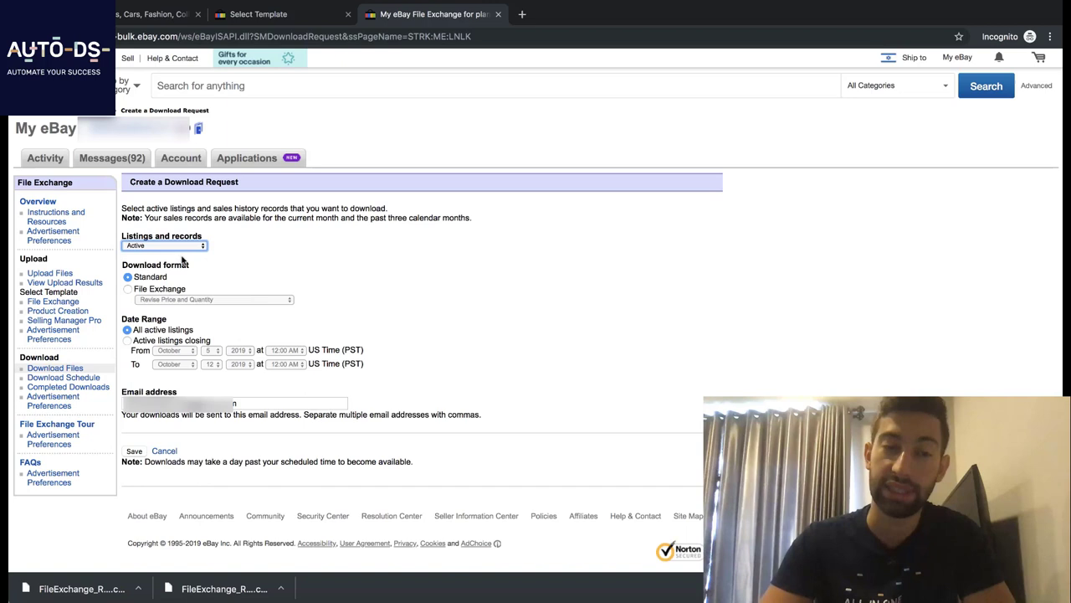
# Step: Review the Standard download format, the date range options and the email address field of the download request
pyautogui.doubleClick(141, 275)
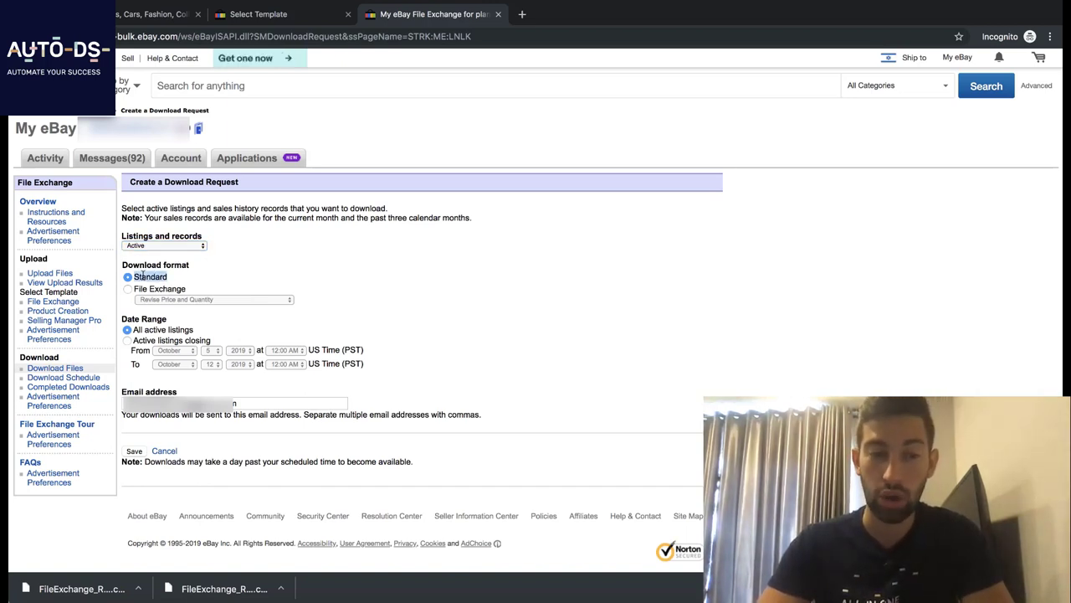
pyautogui.tripleClick(144, 328)
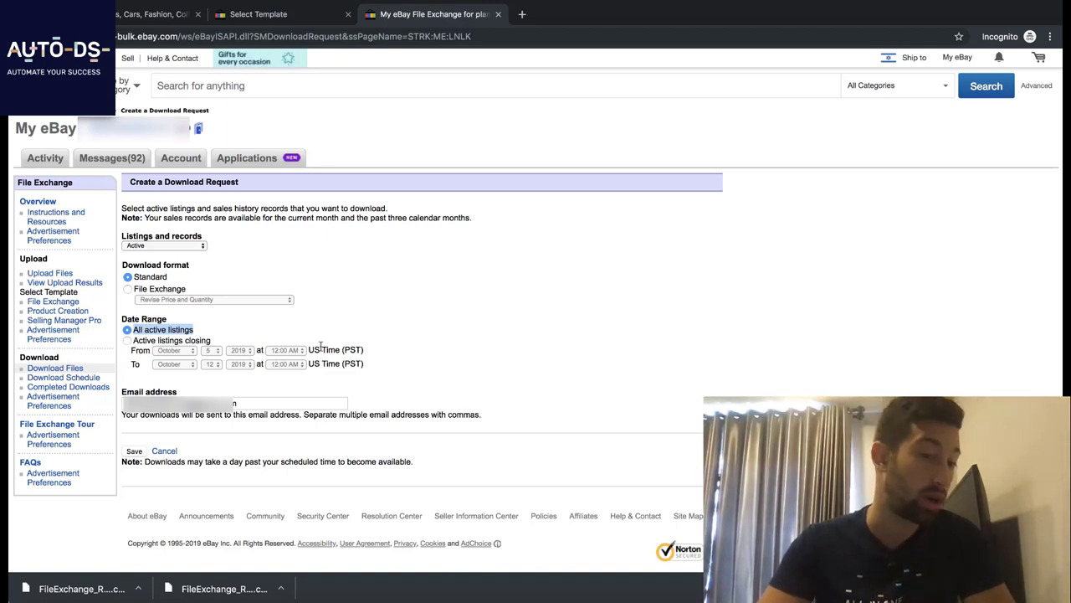
pyautogui.moveTo(366, 364); pyautogui.dragTo(354, 305)
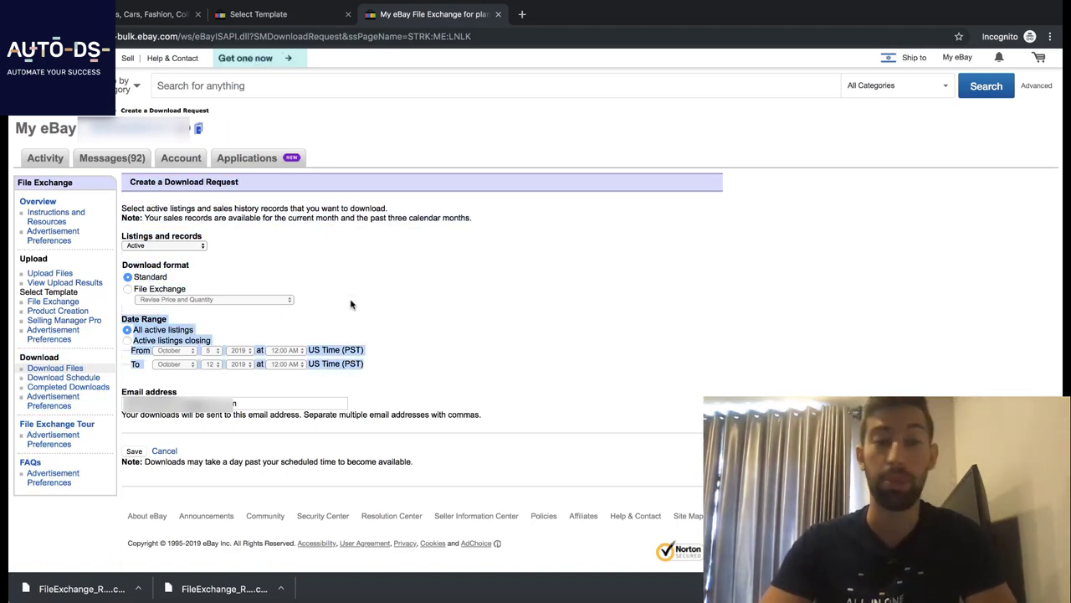
pyautogui.click(354, 304)
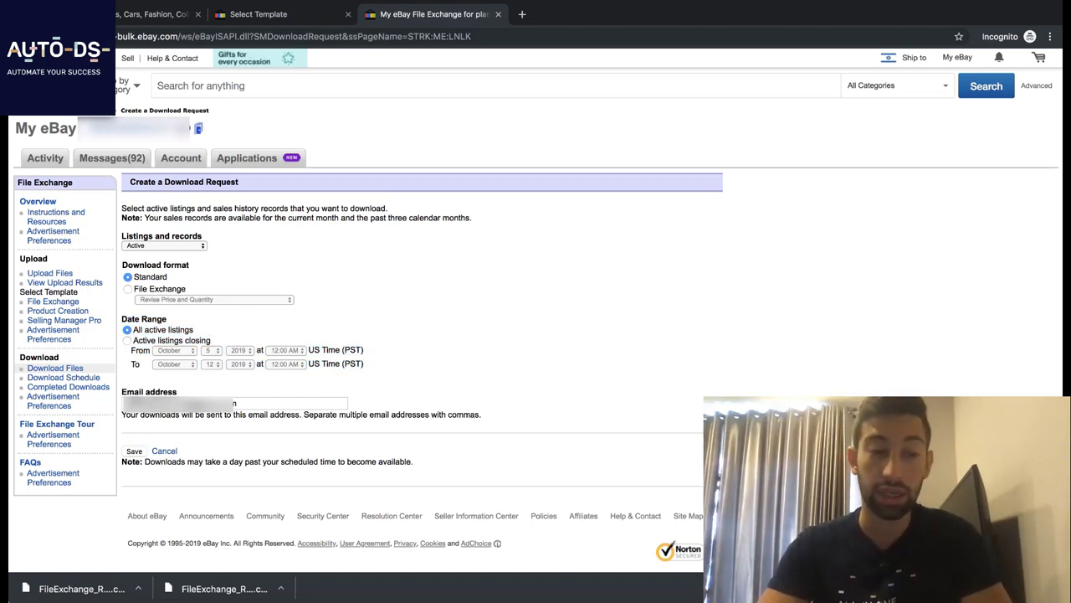
pyautogui.tripleClick(159, 403)
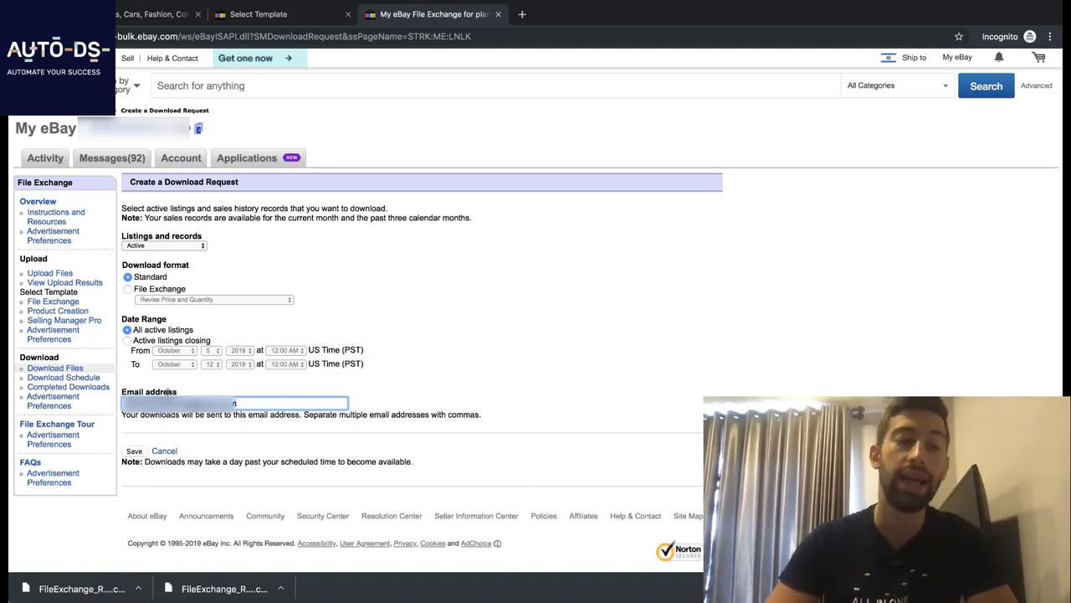
pyautogui.click(144, 439)
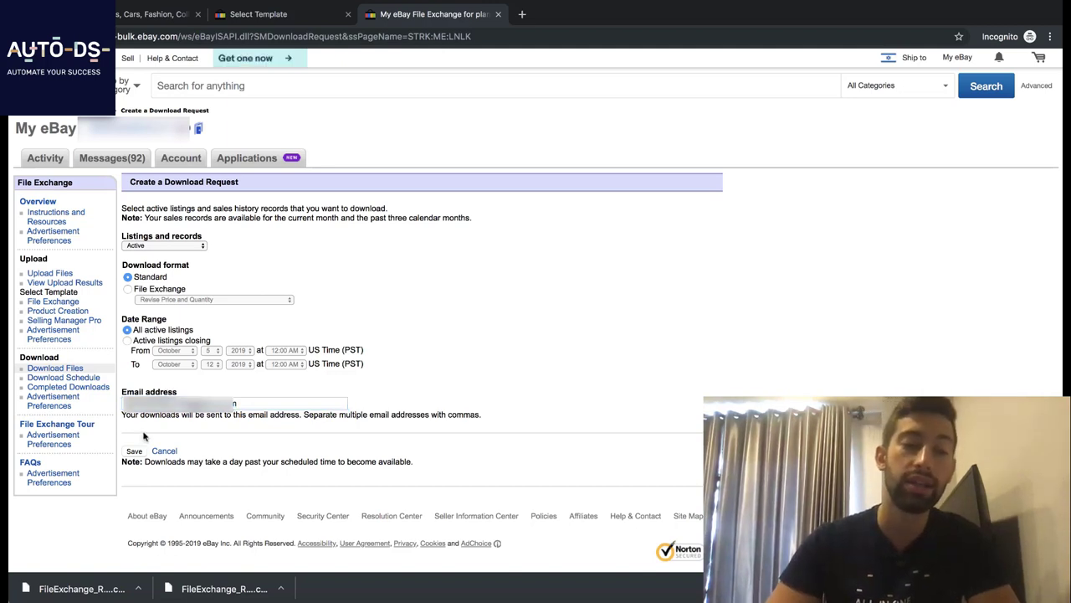
# Step: Open the completed downloads and look through the download history of the last 30 days
pyautogui.click(76, 389)
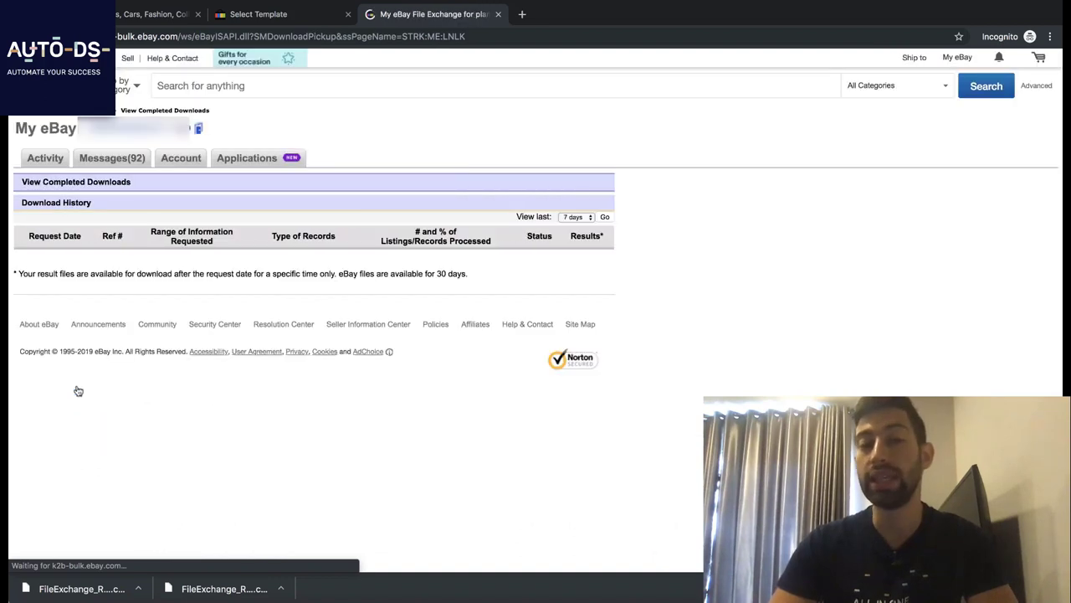
pyautogui.click(575, 217)
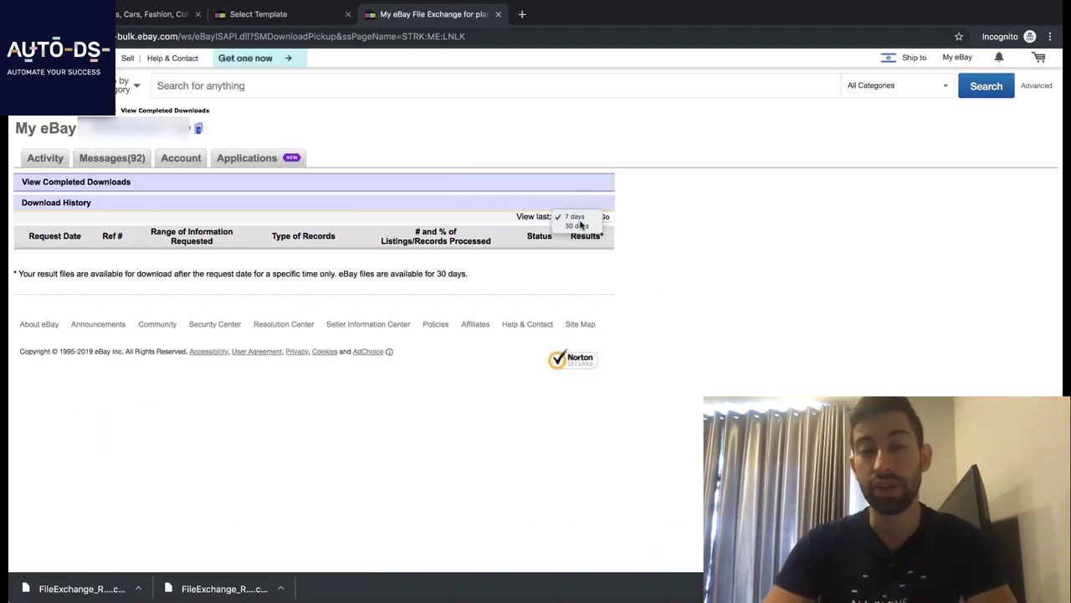
pyautogui.click(574, 234)
pyautogui.click(604, 216)
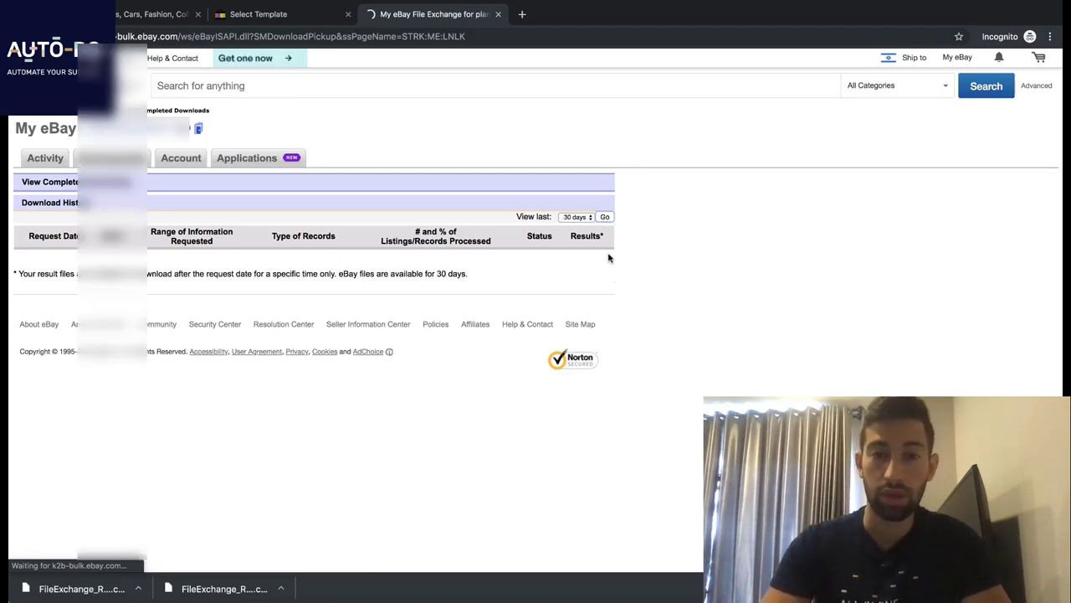
pyautogui.scroll(-15, 602, 253)
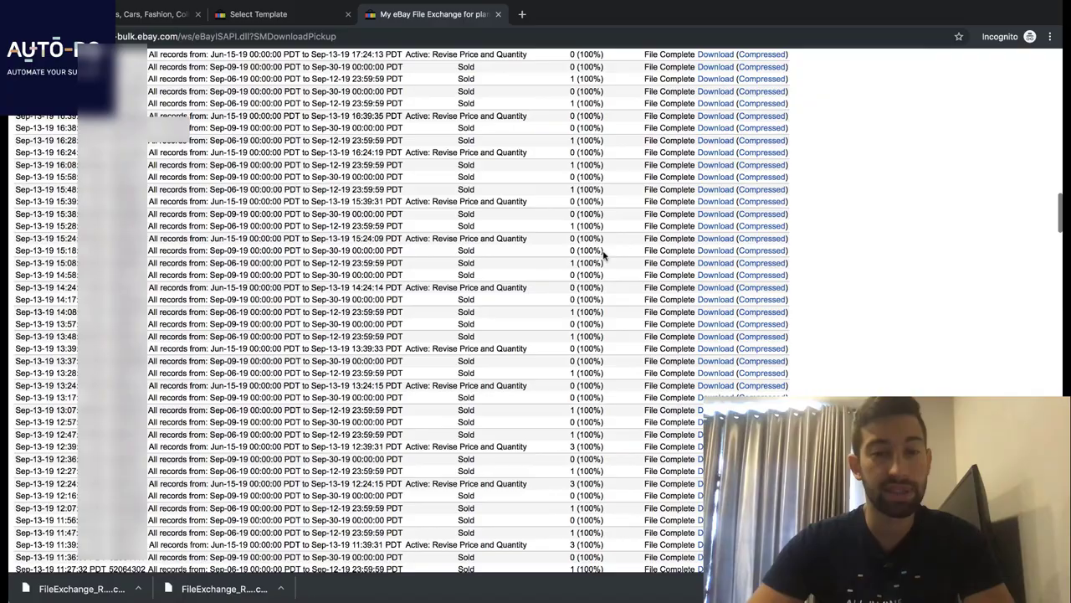
pyautogui.scroll(15, 603, 253)
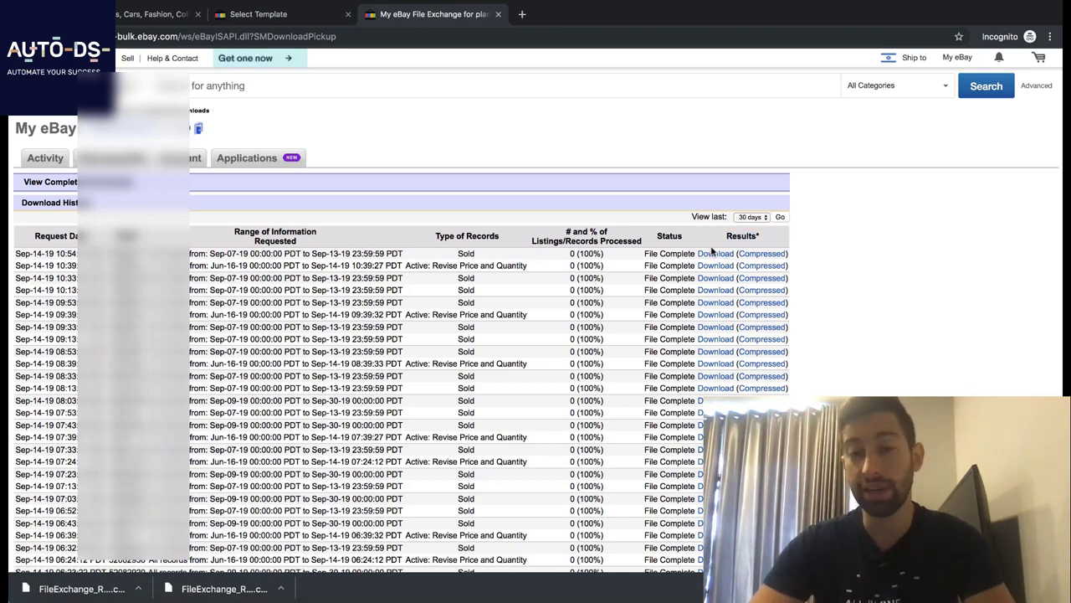
# Step: Download the results of the Sep-14-19 10:54 Sold request, check the file in Numbers, and return to the browser
pyautogui.click(715, 253)
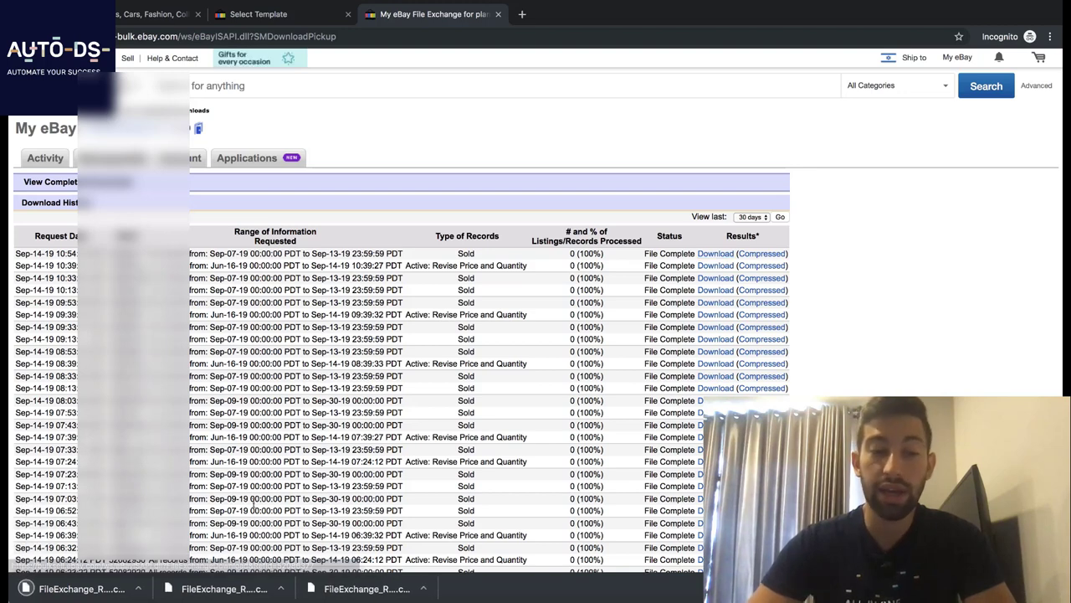
pyautogui.click(90, 585)
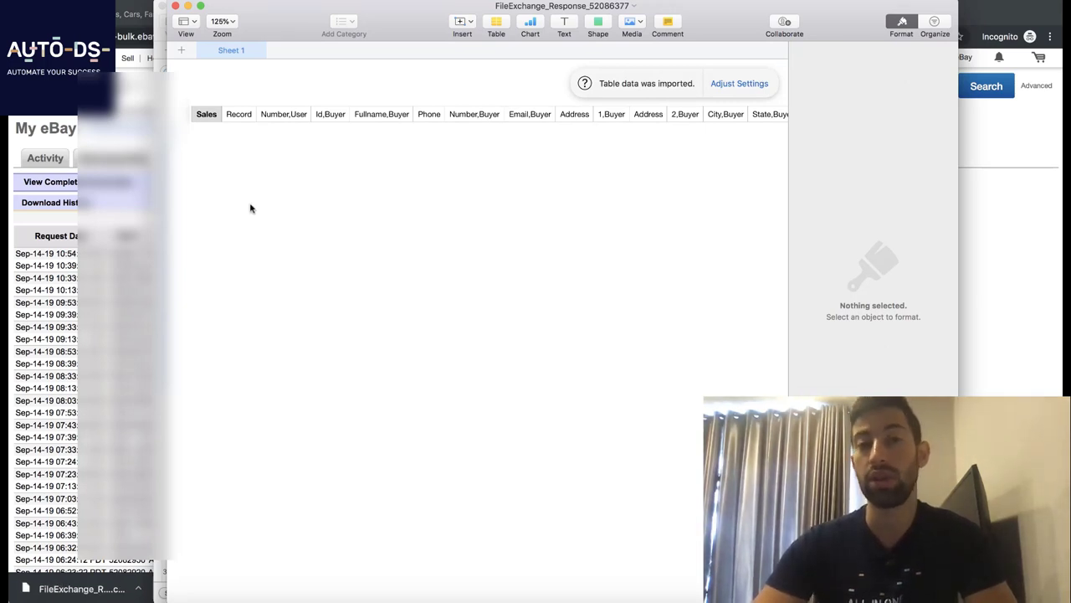
pyautogui.moveTo(249, 208); pyautogui.dragTo(455, 329)
pyautogui.moveTo(306, 154); pyautogui.dragTo(594, 304)
pyautogui.click(1032, 210)
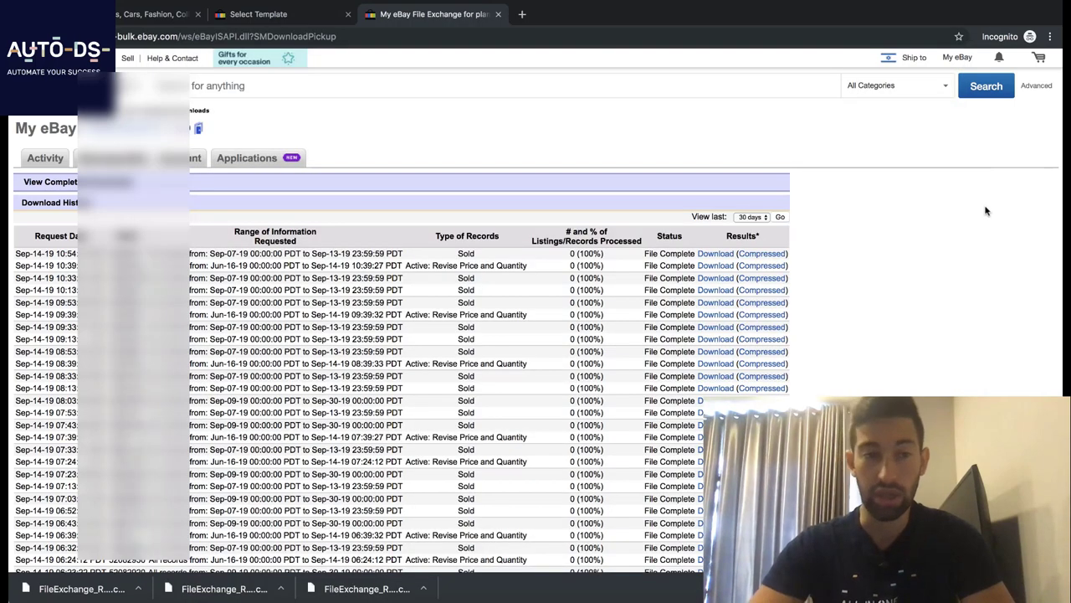
# Step: Examine the Sold and Active: Revise Price and Quantity requests throughout the download history
pyautogui.scroll(-2, 148, 57)
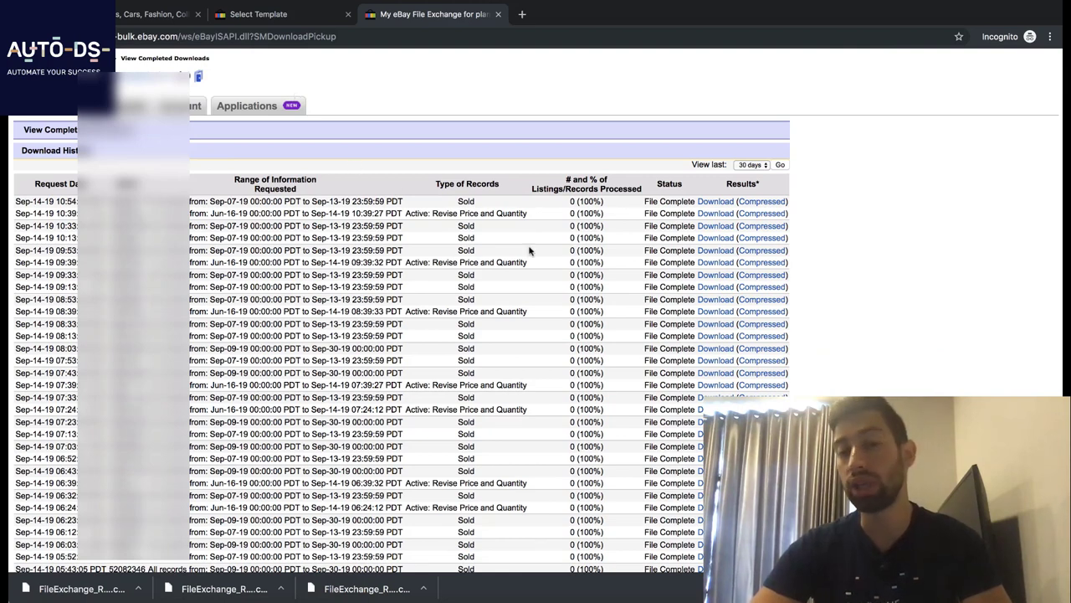
pyautogui.click(416, 207)
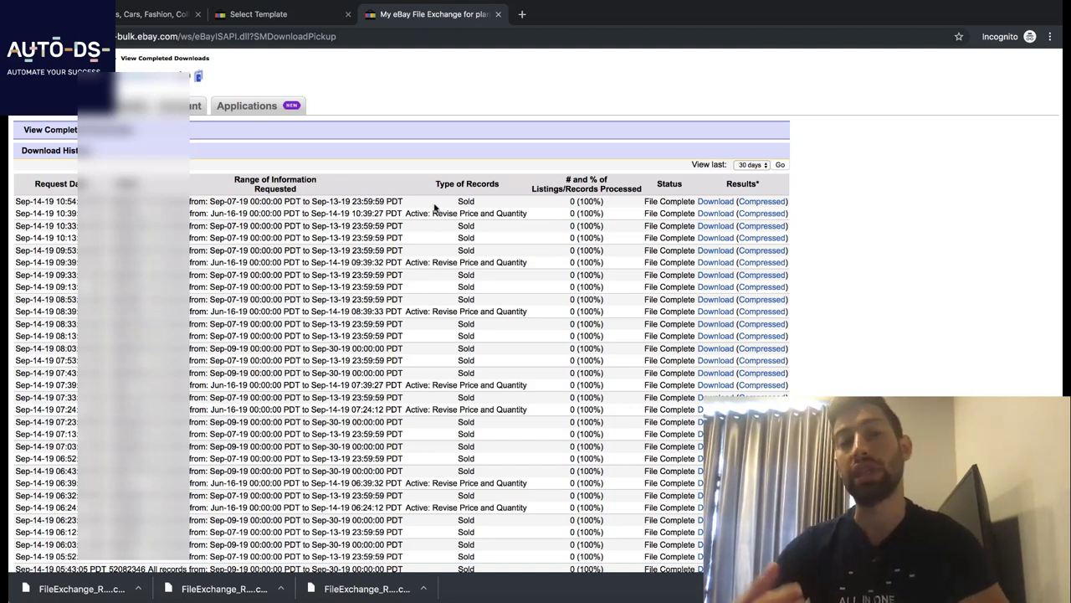
pyautogui.moveTo(482, 257); pyautogui.dragTo(456, 230)
pyautogui.click(455, 231)
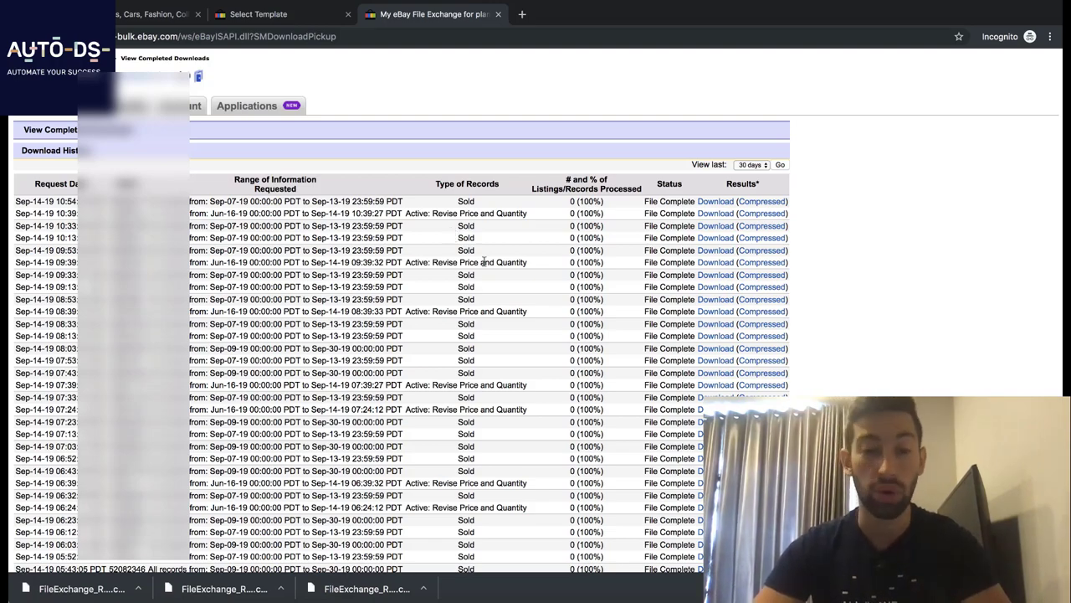
pyautogui.scroll(-10, 511, 291)
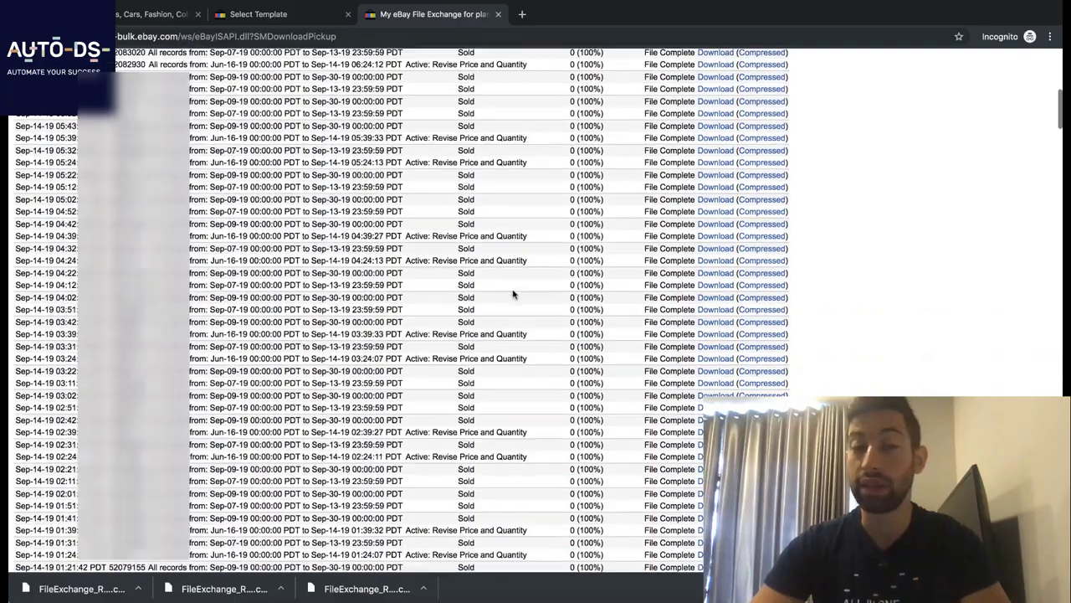
pyautogui.scroll(-20, 513, 294)
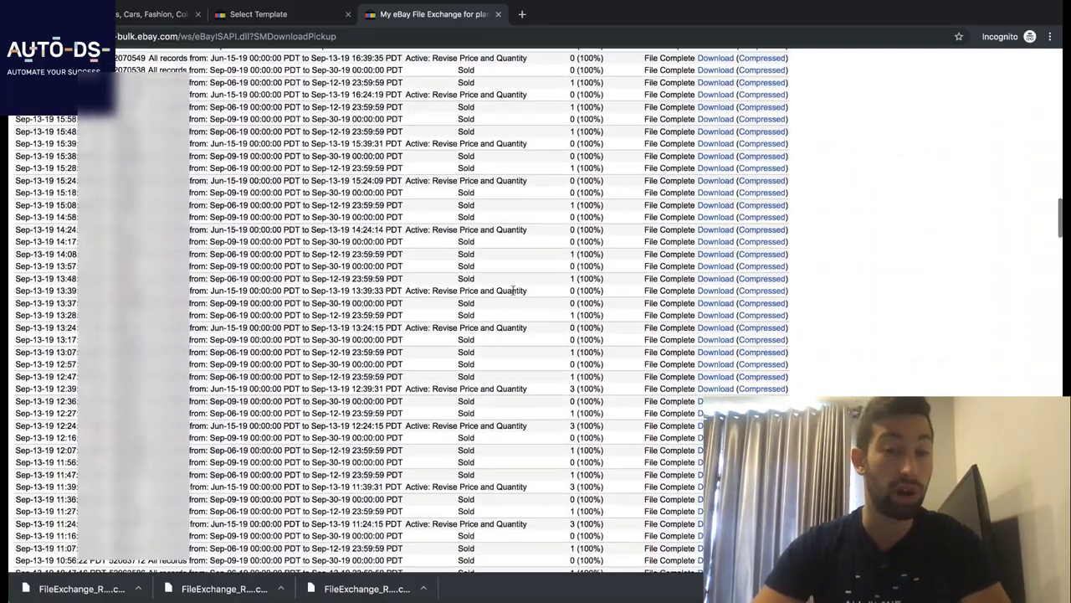
pyautogui.scroll(20, 513, 293)
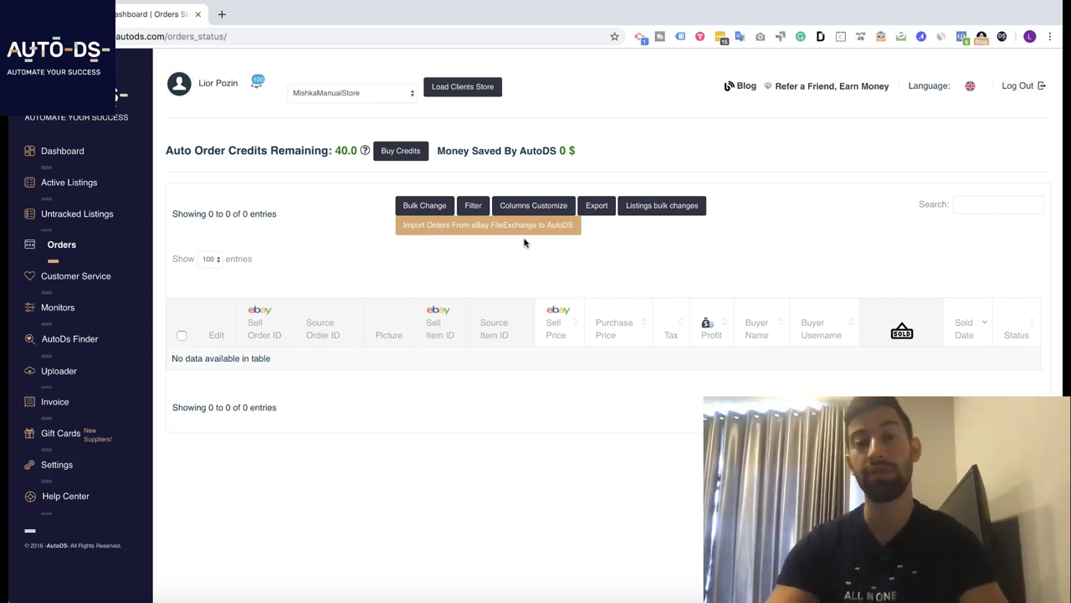
# Step: In AutoDS, view the active listings page, then open Add New Untracked Listings from the untracked listings page
pyautogui.click(107, 182)
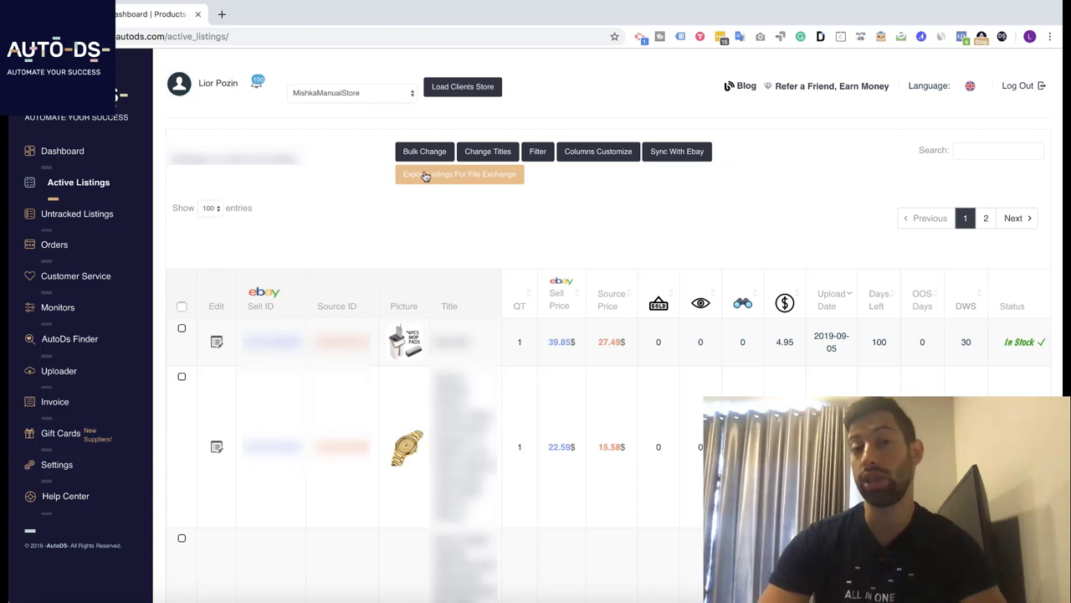
pyautogui.click(131, 231)
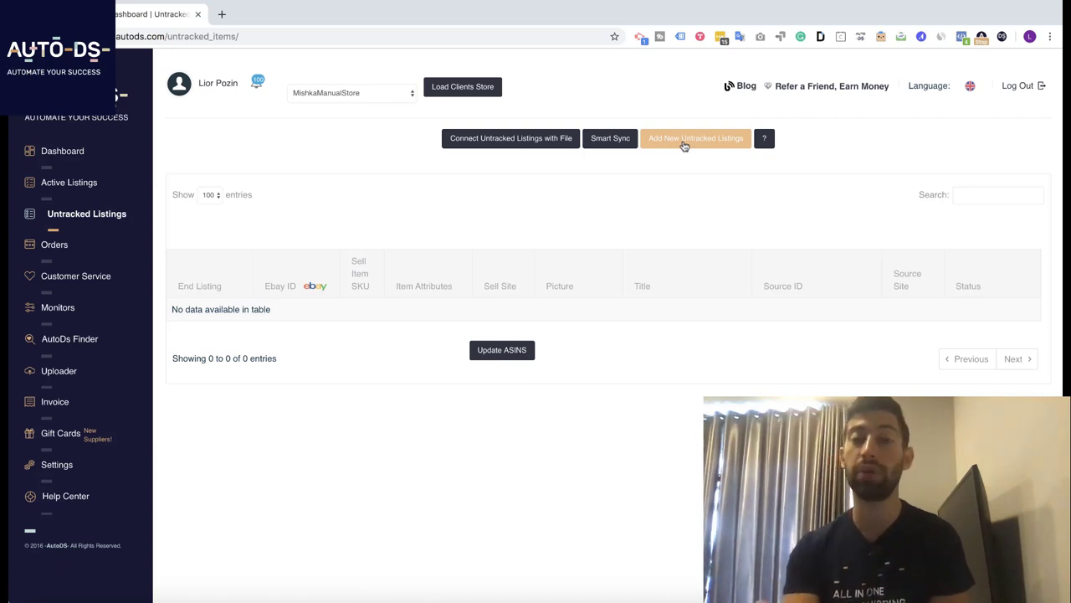
pyautogui.click(684, 146)
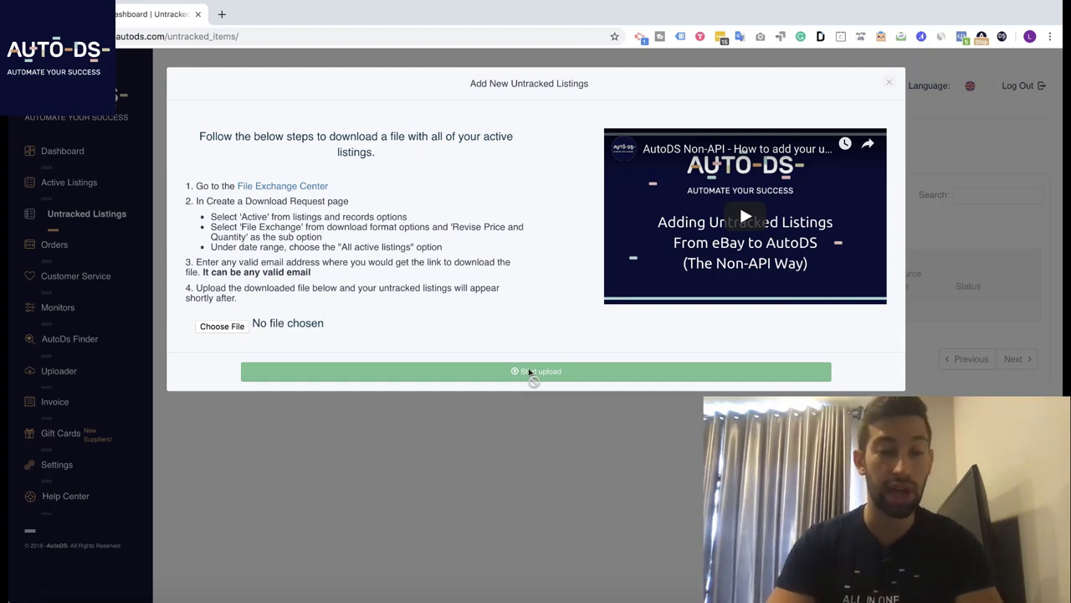
# Step: Look at the file selection for the untracked listings upload, cancel it, and return to eBay's completed downloads
pyautogui.click(326, 322)
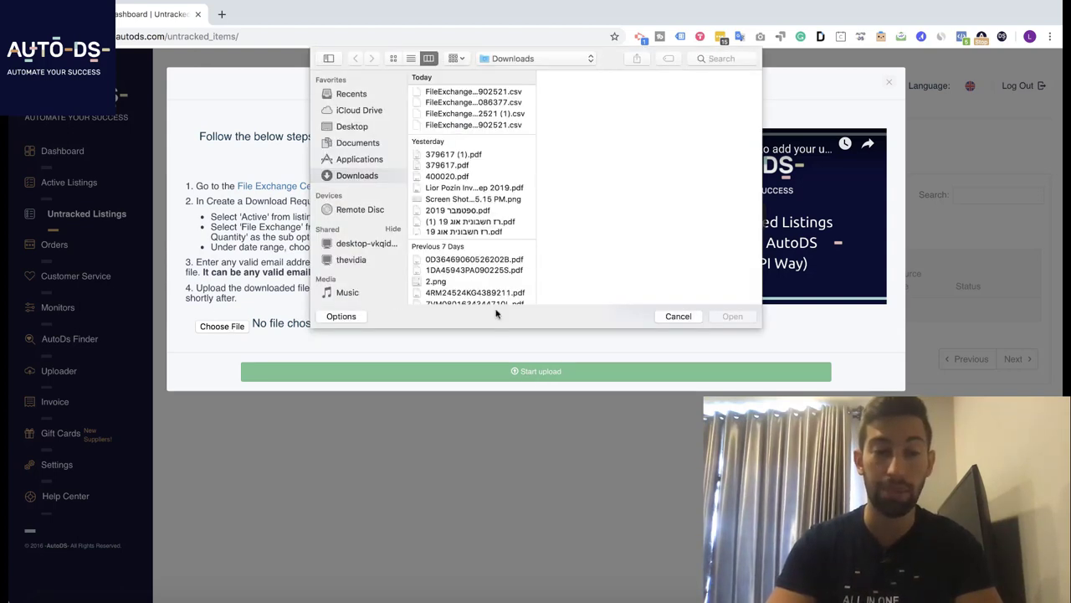
pyautogui.click(677, 313)
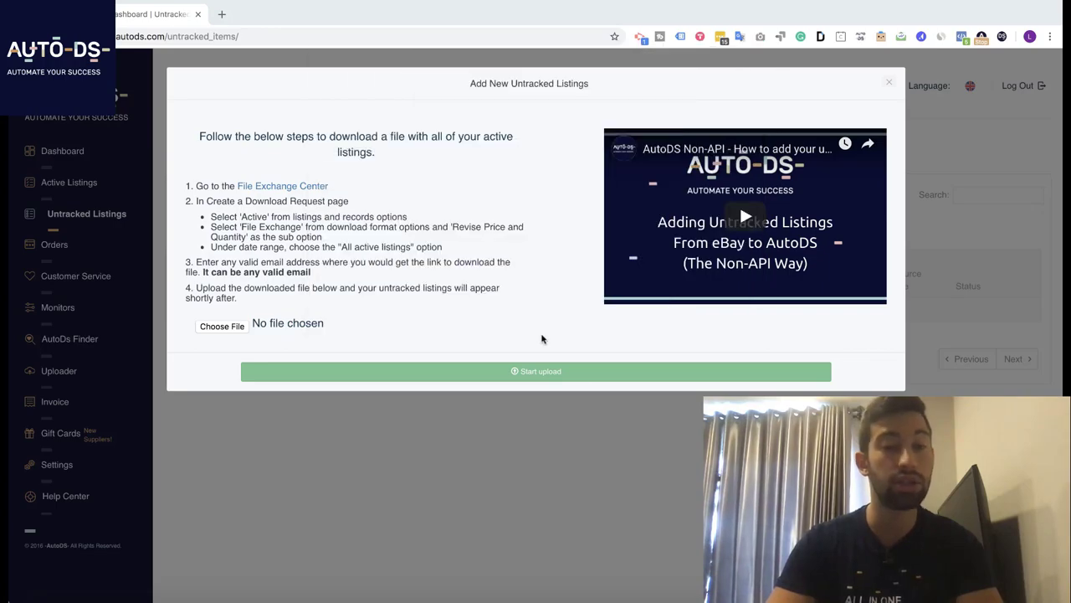
pyautogui.click(540, 452)
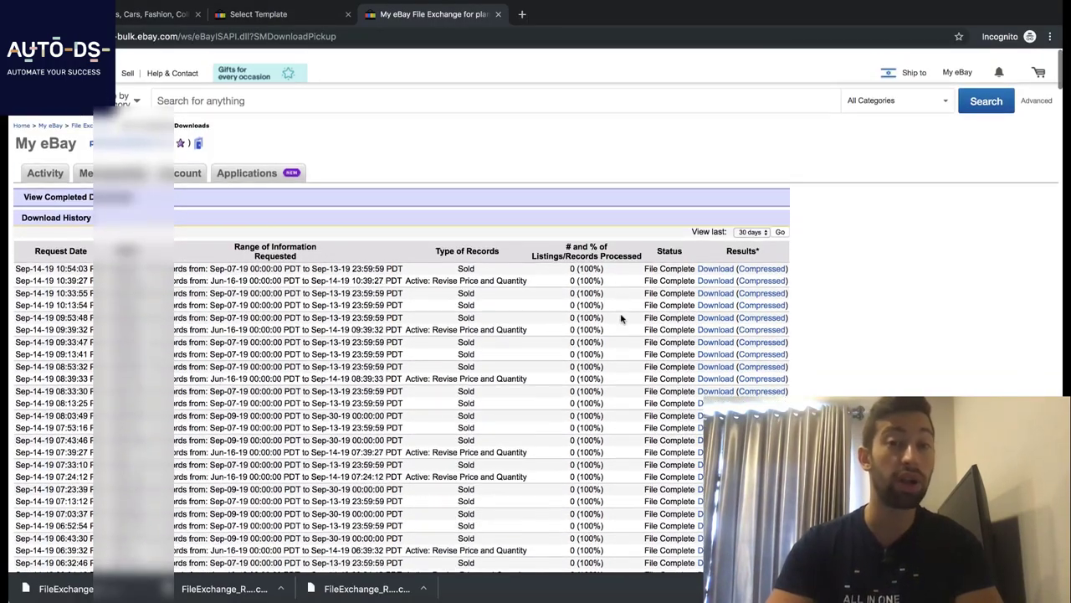
pyautogui.scroll(-1, 621, 318)
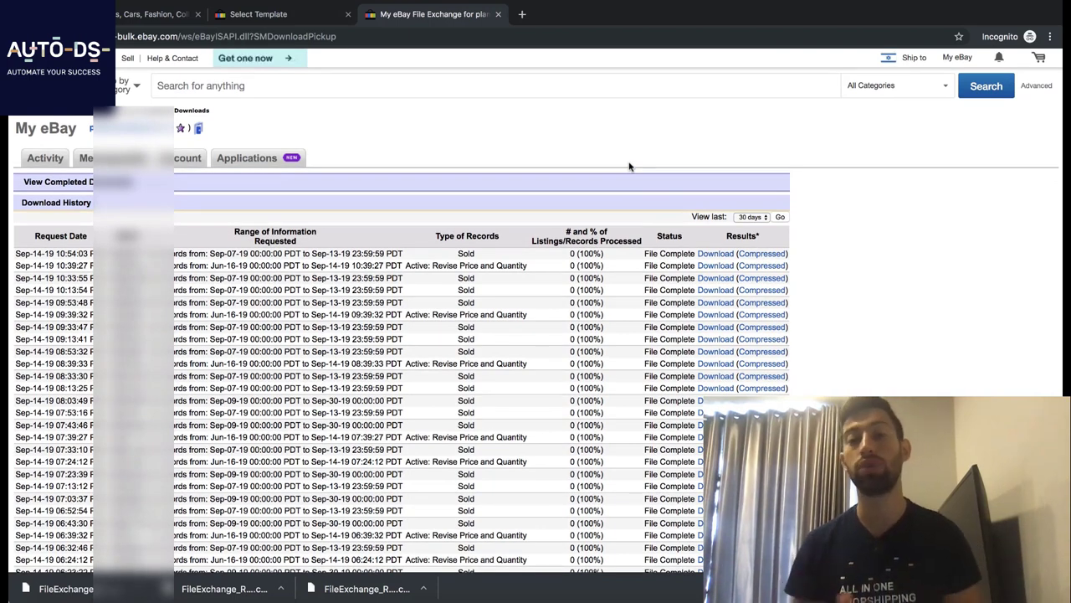